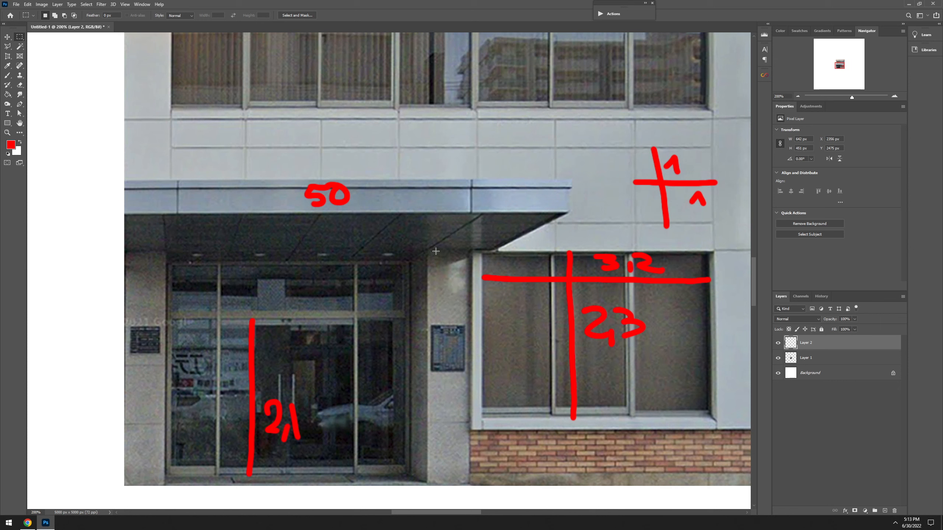
Step: Zoom out on the annotated facade image, then switch to Google Maps Street View and view the whole building
left_click_drag(430, 252, 457, 485)
left_click_drag(481, 252, 458, 234)
key("z")
left_click(451, 252, "alt")
key("alt+Tab")
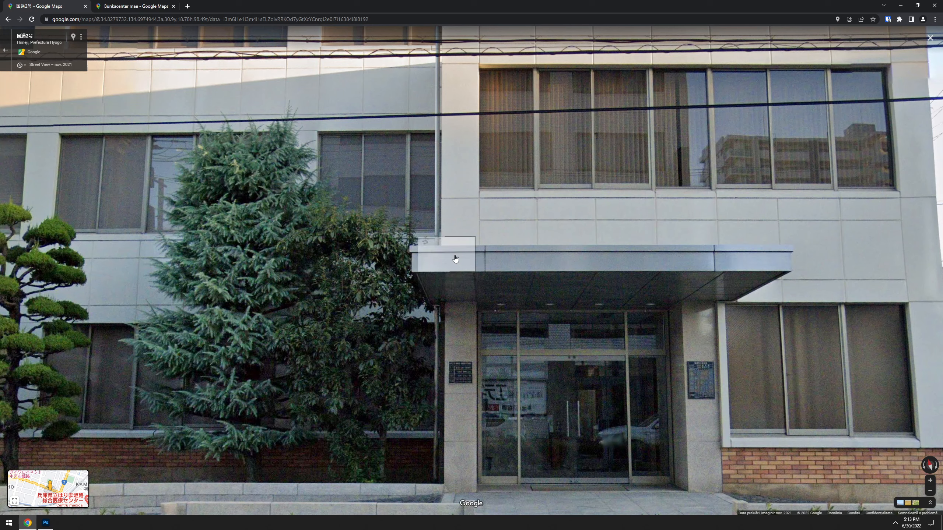
scroll(569, 277, "down", 3)
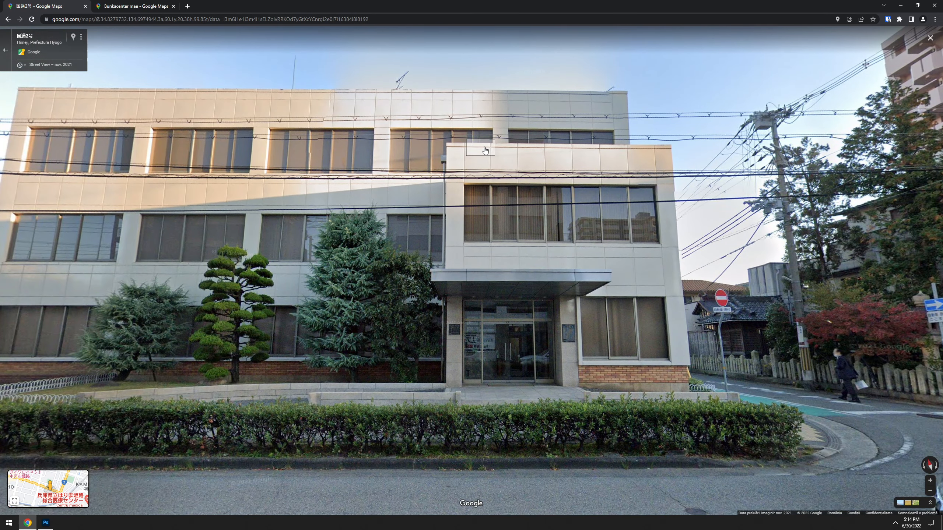
Step: Search the computer for "earth" and launch Google Earth Pro
left_click(8, 523)
type("earth")
left_click(94, 336)
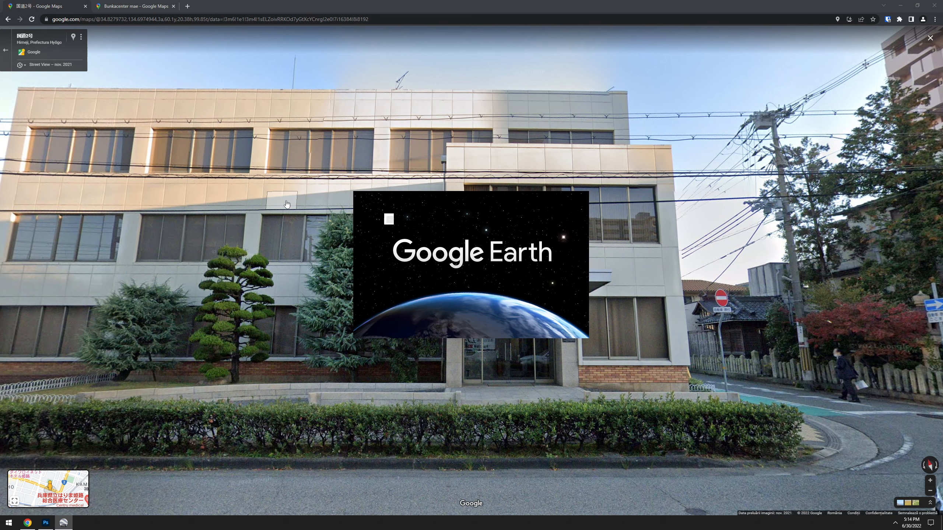
Step: Copy the coordinates 34.8279732,134.6974944 from the Street View address and search for them in Google Earth Pro
key("alt+Tab")
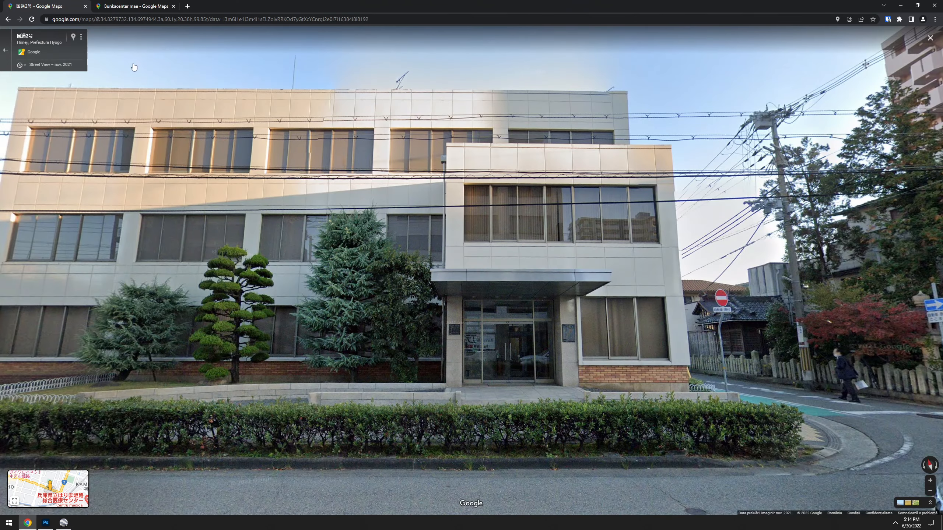
left_click_drag(102, 20, 146, 33)
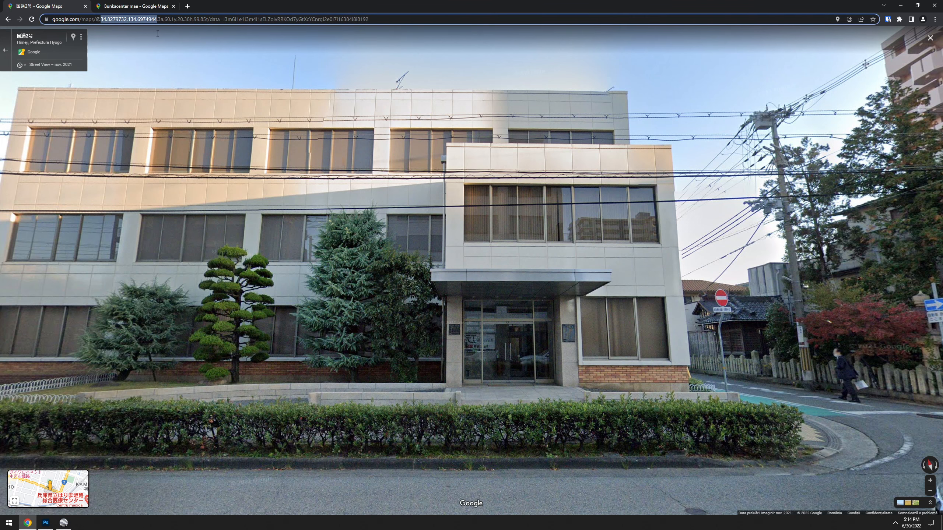
key("alt+Tab")
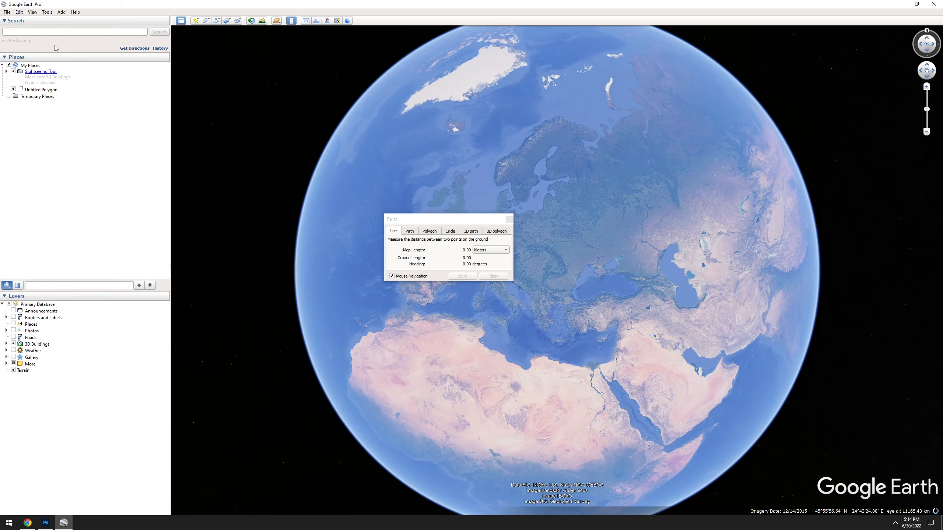
left_click(509, 219)
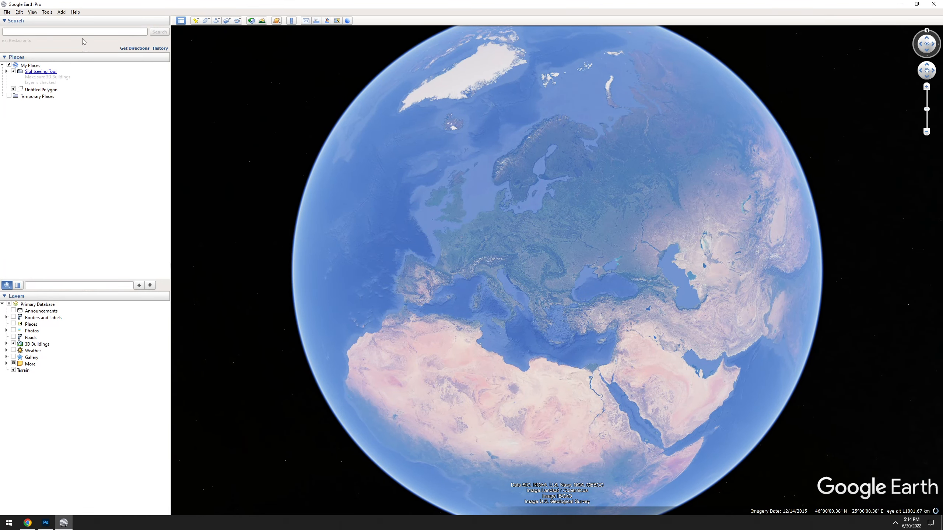
type("34.8279732,134.6974944")
key("Return")
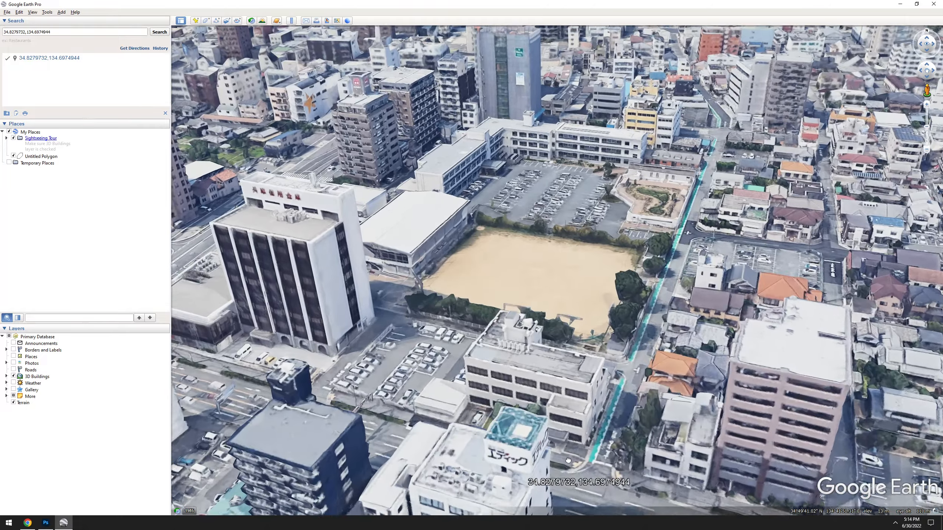
Step: Examine from above the flat-roofed building across the road from the coordinate marker
left_click_drag(568, 461, 571, 316)
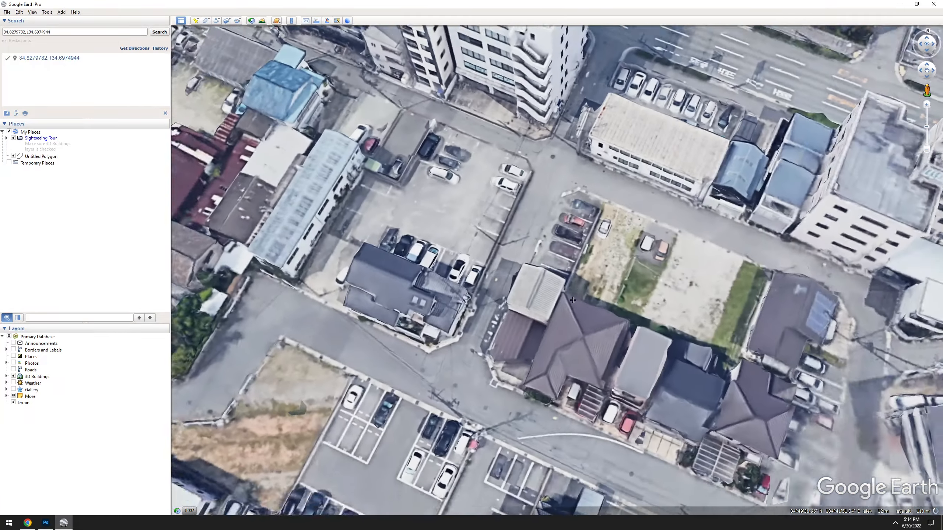
left_click_drag(561, 439, 570, 404)
left_click_drag(557, 75, 505, 428)
scroll(505, 375, "up", 2)
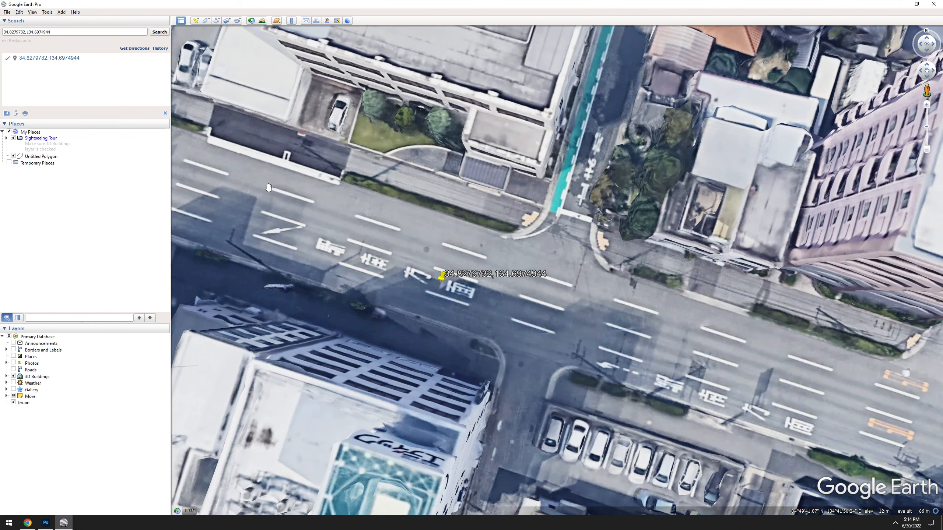
left_click_drag(483, 256, 576, 304)
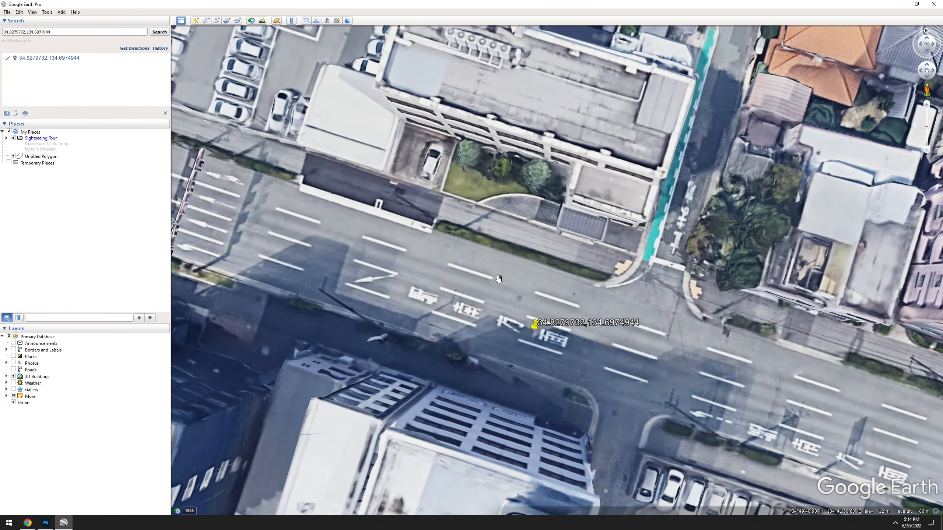
left_click_drag(581, 309, 527, 372)
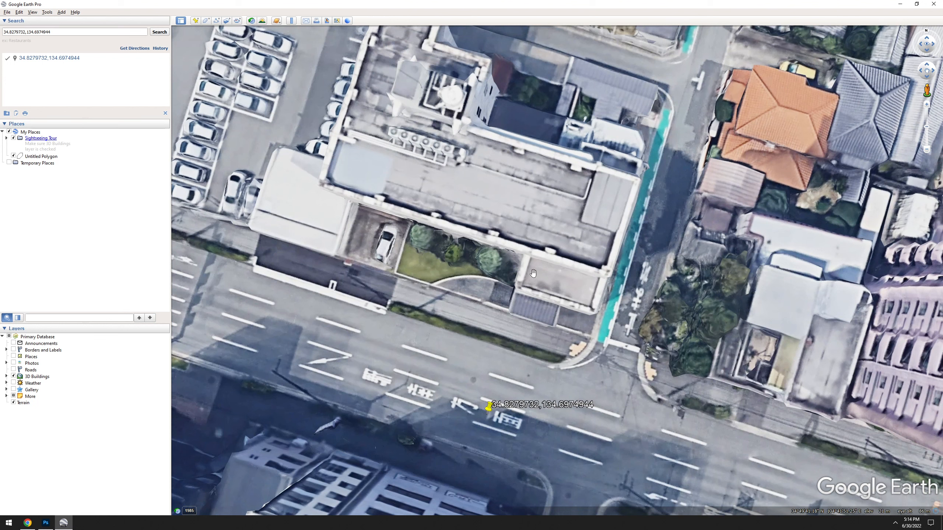
Step: Compare the annotated facade in Photoshop with the building's Street View and its Google Earth aerial view
left_click(45, 523)
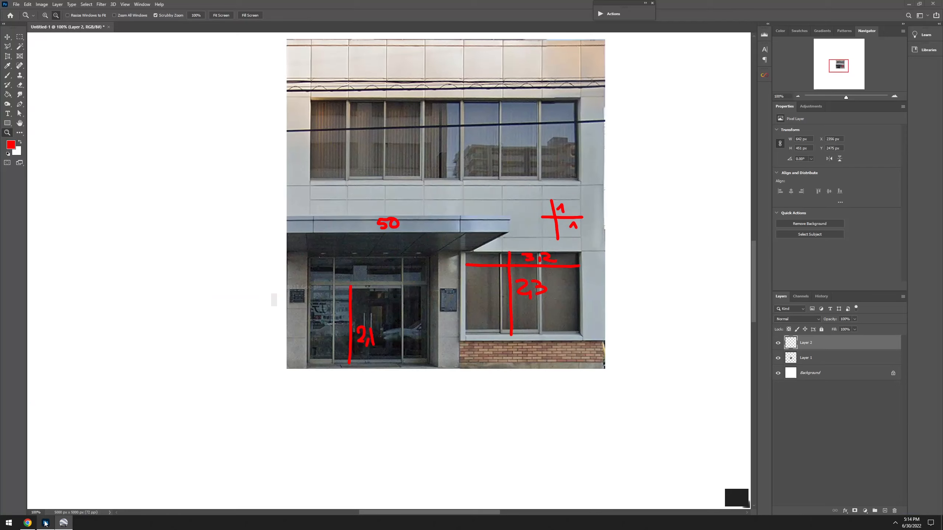
left_click(28, 522)
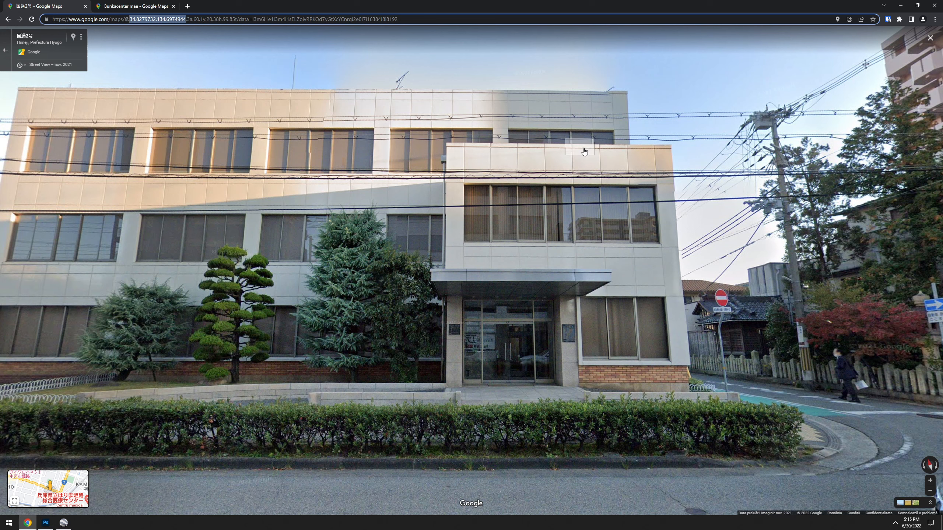
key("alt+Tab")
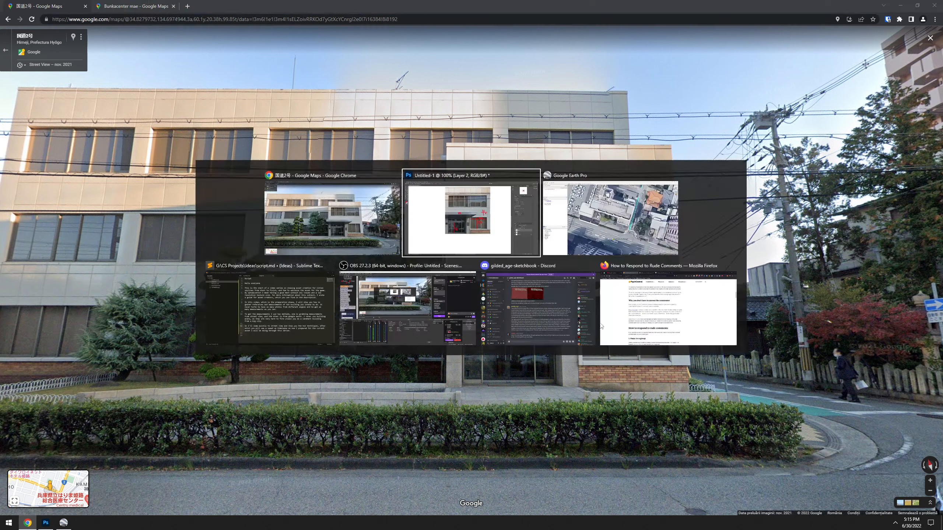
left_click(63, 524)
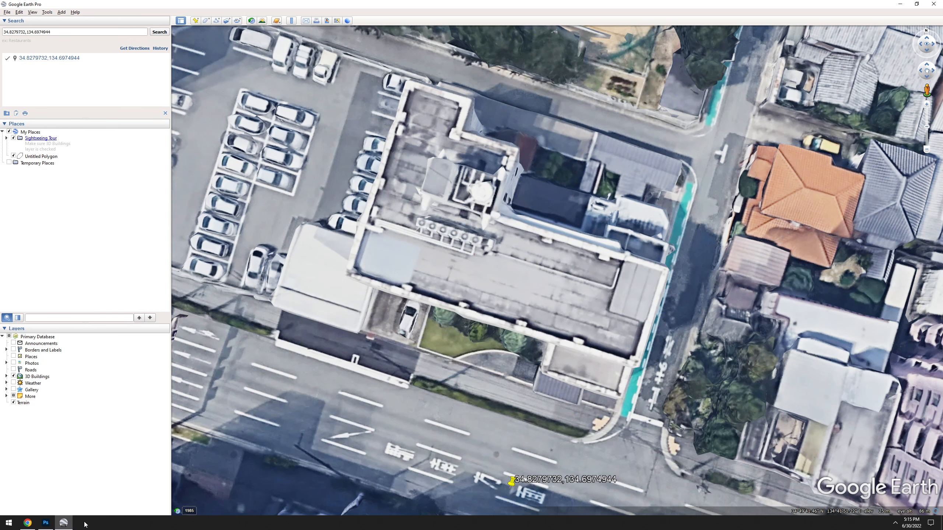
left_click(28, 523)
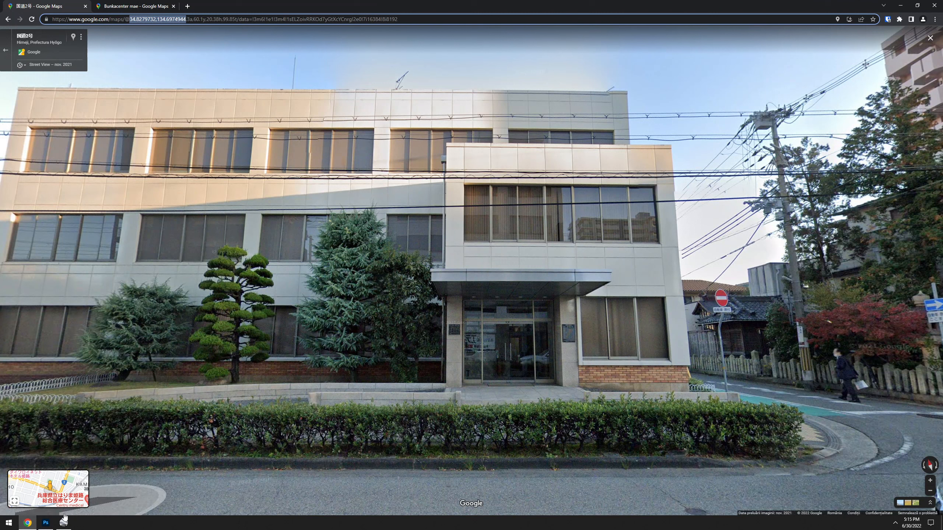
Step: Switch to Photoshop and brush a red vertical line over the facade's full height, labelling it 9 m
left_click(46, 523)
key("b")
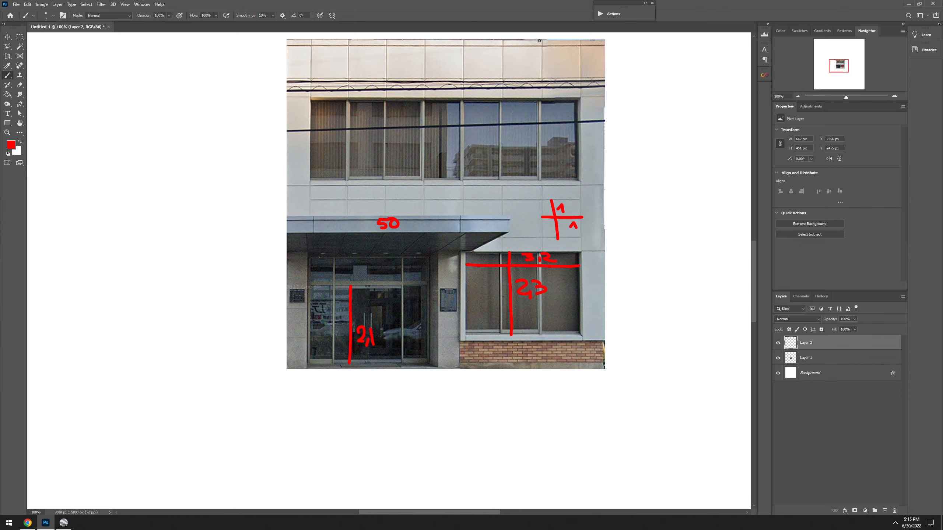
left_click_drag(537, 82, 544, 376)
mouse_move(558, 120)
left_mouse_down()
mouse_move(559, 152)
mouse_move(545, 156)
left_mouse_up()
left_click_drag(571, 150, 604, 137)
Step: Brush another long vertical line with a handwritten mark beside it on the blank canvas left of the facade
left_click_drag(336, 88, 493, 239)
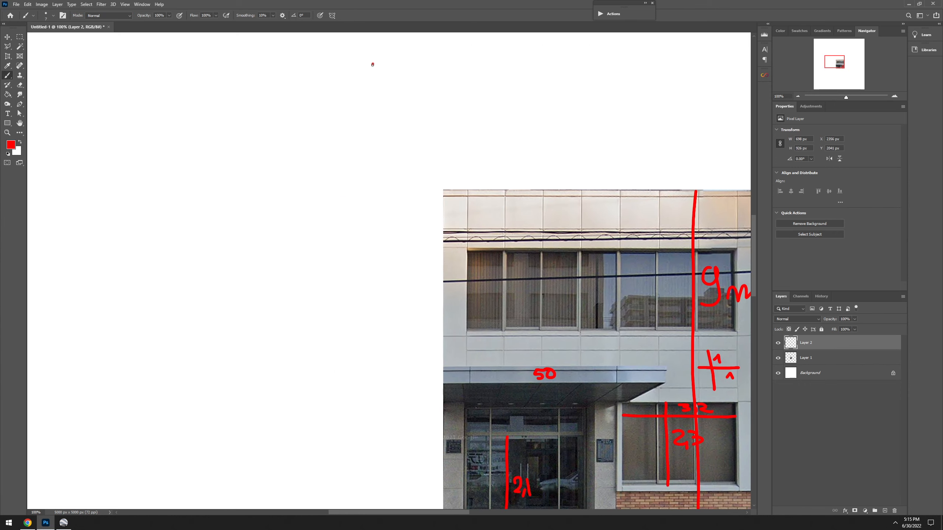
left_click_drag(372, 64, 385, 507)
left_click_drag(247, 261, 267, 257)
left_click_drag(299, 216, 308, 268)
Step: Switch to Google Earth Pro and turn the aerial view so the building's edges run horizontally and vertically
key("alt+Tab")
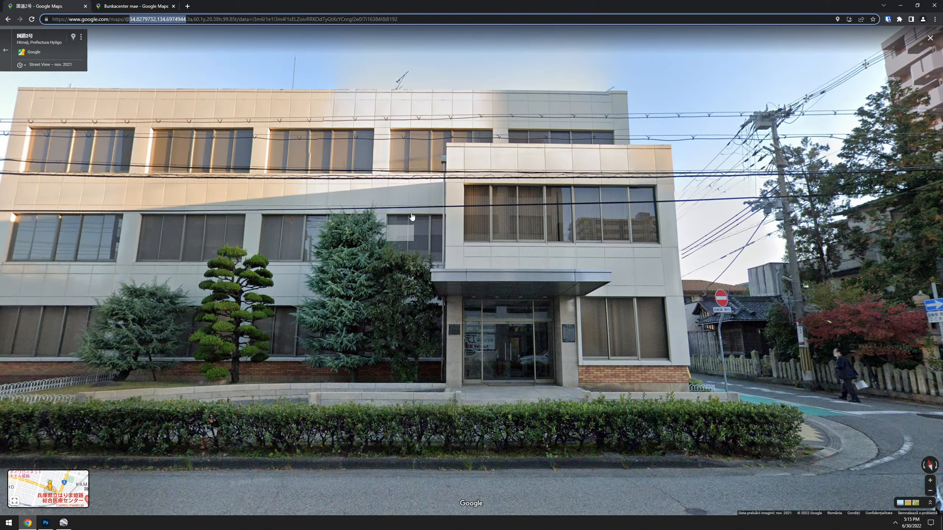
left_click(63, 523)
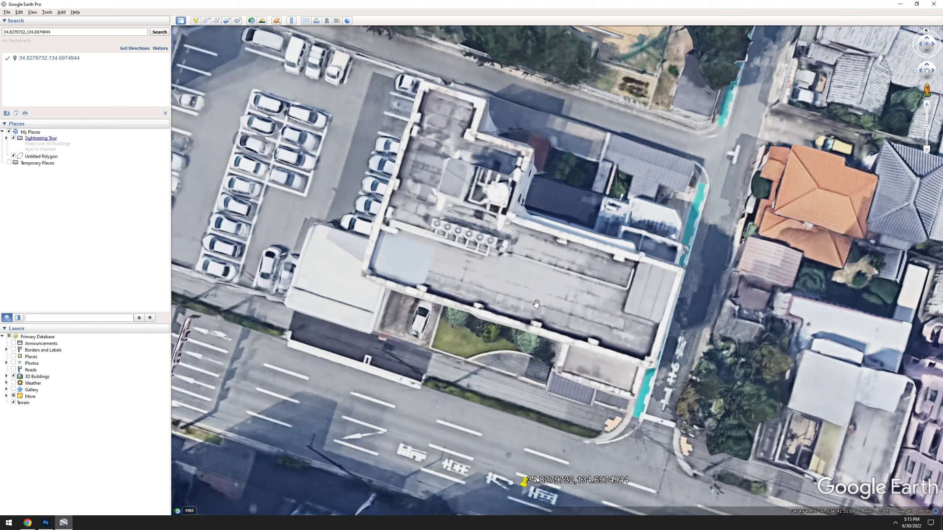
mouse_move(557, 279)
left_mouse_down()
mouse_move(637, 309)
mouse_move(583, 283)
mouse_move(557, 292)
left_mouse_up()
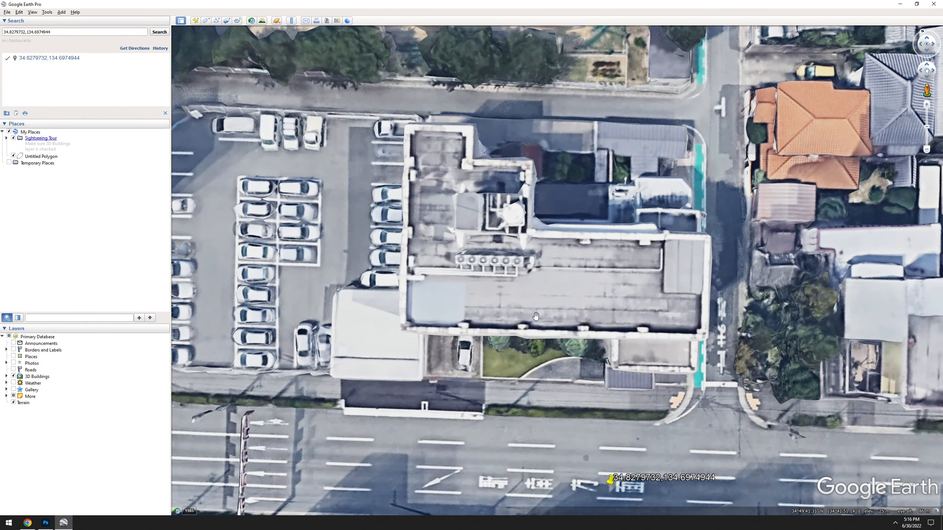
Step: Open the ruler and set it to measure a 3D path in meters
left_click(292, 20)
left_click_drag(431, 218, 354, 215)
left_click(393, 225)
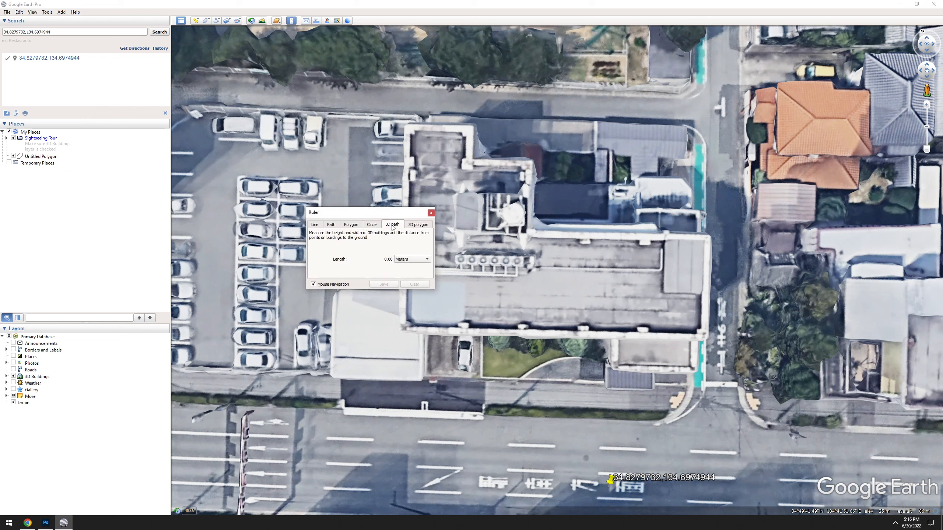
left_click(315, 225)
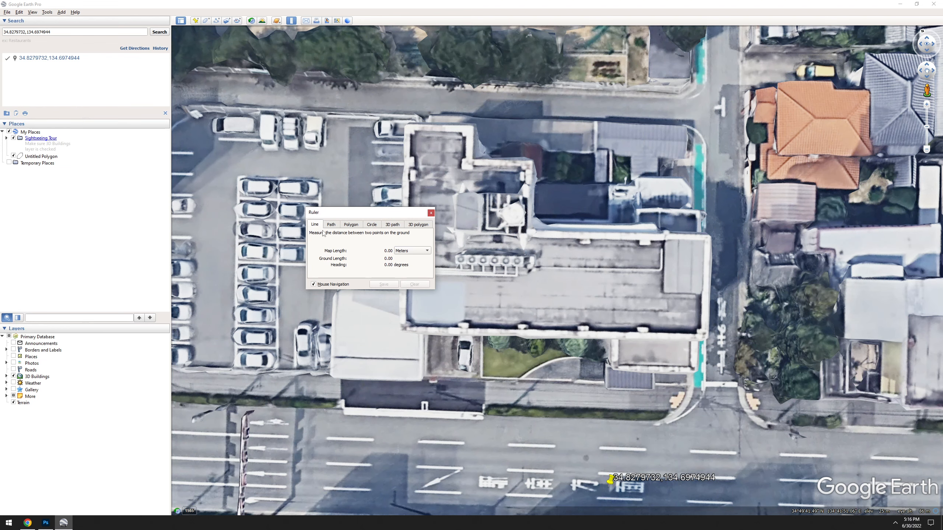
left_click(389, 225)
Step: Measure the full length of the building's front roof edge along the street with a 3D path
left_click_drag(528, 256, 595, 262)
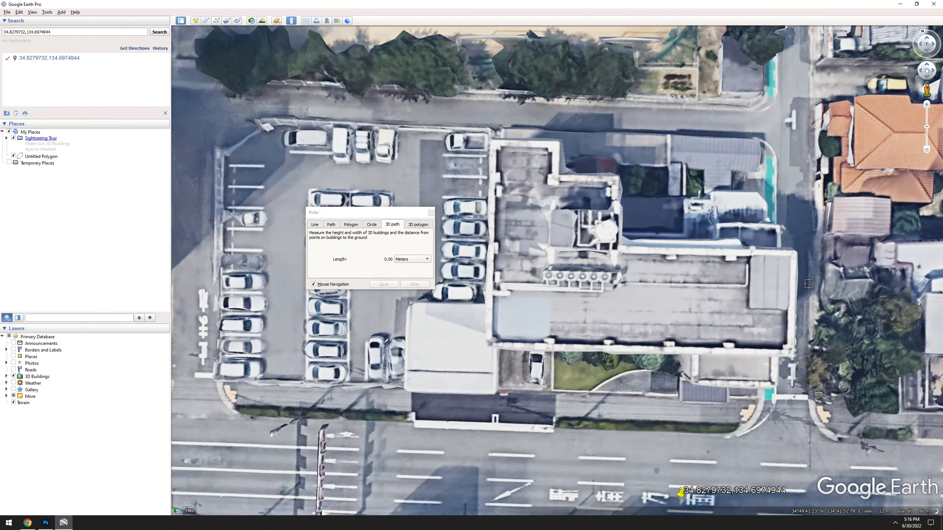
left_click_drag(596, 293, 561, 298)
left_click(393, 212)
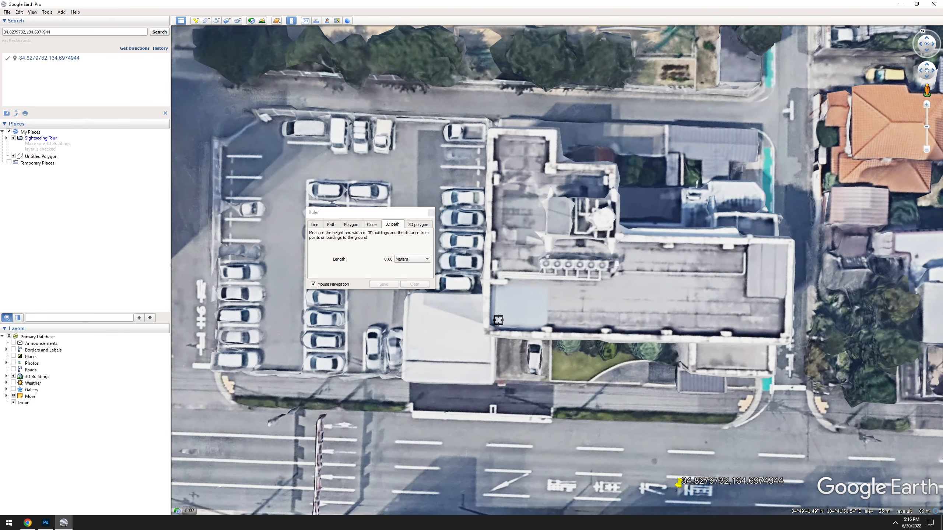
left_click(791, 342)
left_click(487, 334)
left_click_drag(742, 344, 562, 363)
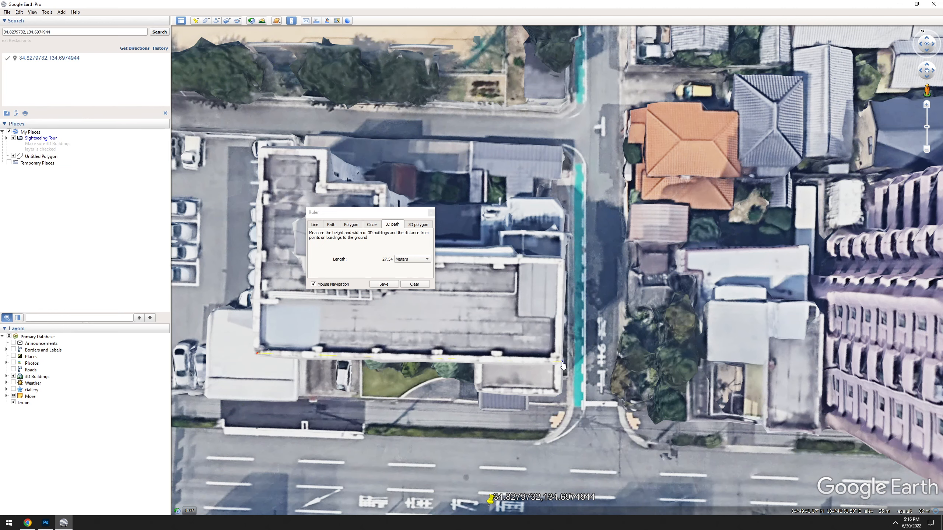
left_click_drag(483, 324, 672, 339)
left_click_drag(487, 355, 602, 346)
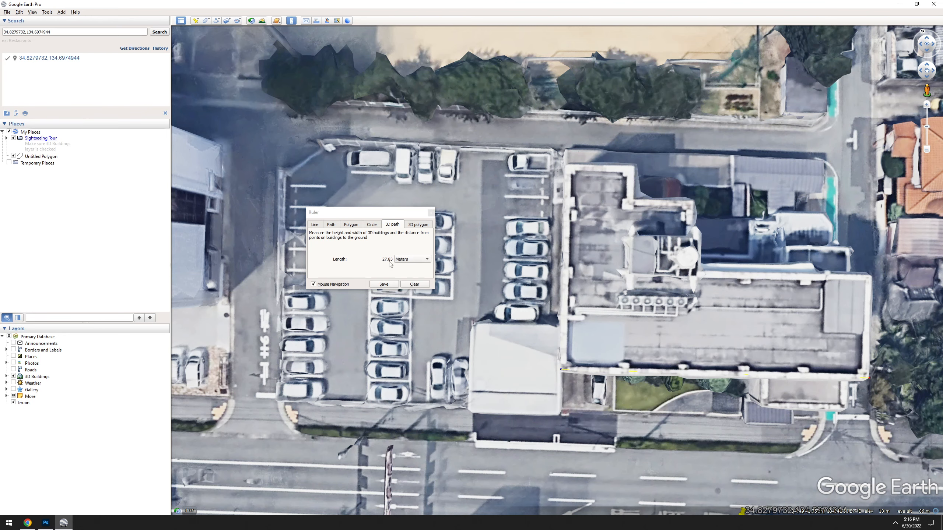
Step: Check the building's full street front in Street View from a turned angle, then return to Google Earth Pro
key("alt+Tab")
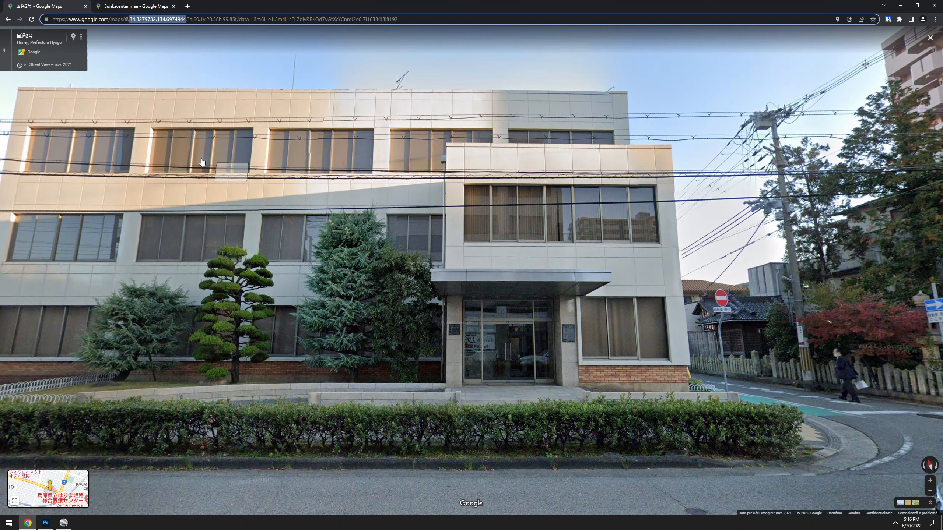
left_click_drag(427, 149, 477, 181)
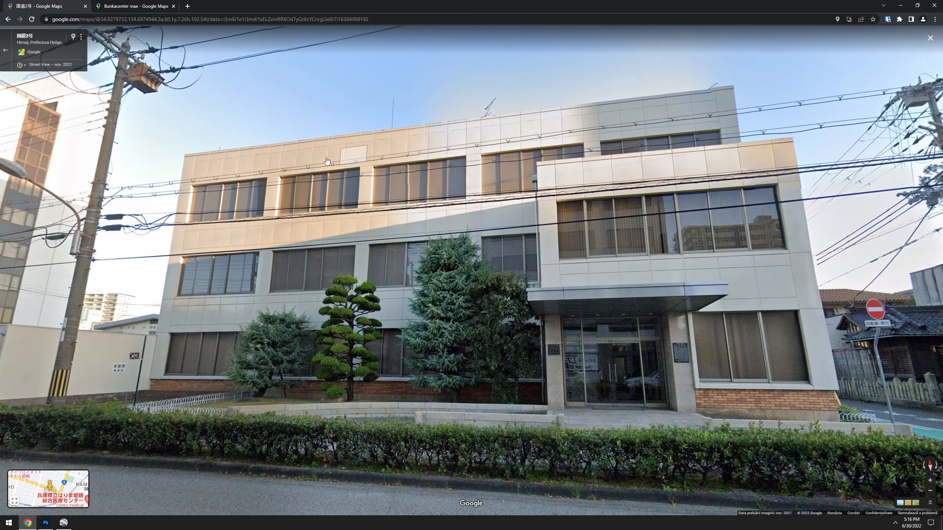
key("alt+Tab")
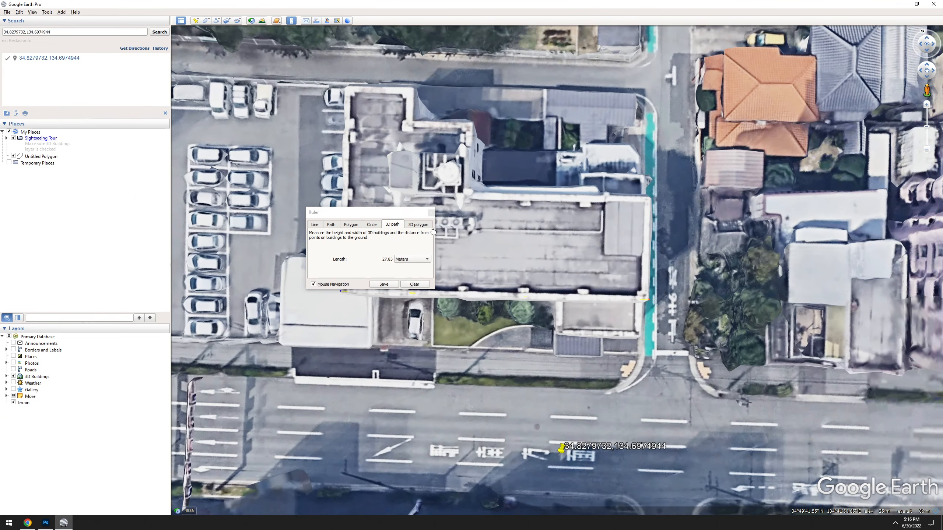
Step: Measure the width of the projecting entrance block at the building's front corner with a 3D path
left_click_drag(434, 232, 507, 208)
left_click_drag(697, 242, 771, 221)
left_click_drag(487, 248, 692, 277)
left_click_drag(790, 249, 619, 305)
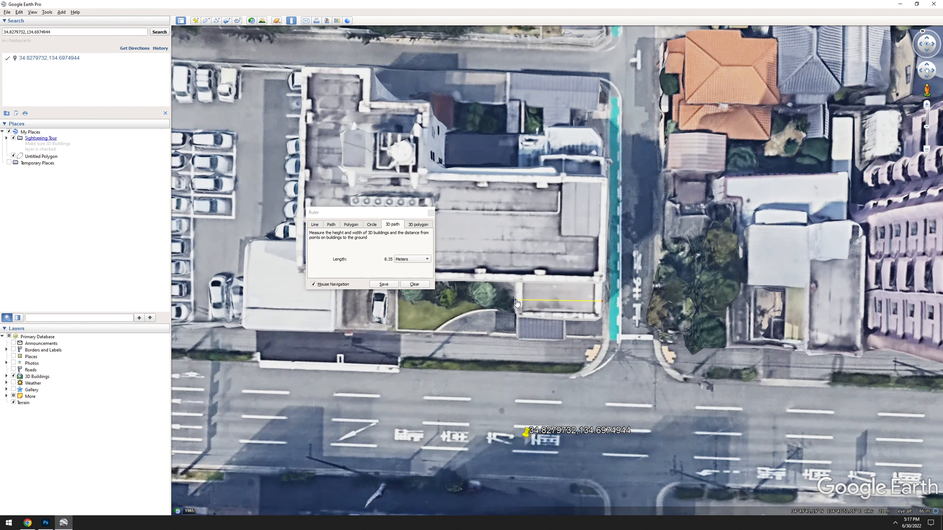
Step: Measure the rear roof edge of the building's long wing, close the ruler and return to Street View
left_click_drag(543, 241, 652, 294)
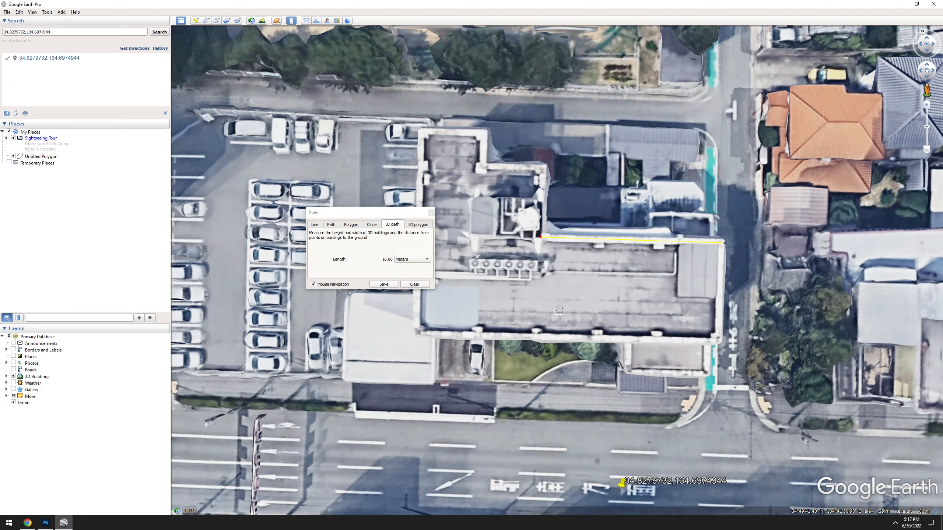
left_click(430, 214)
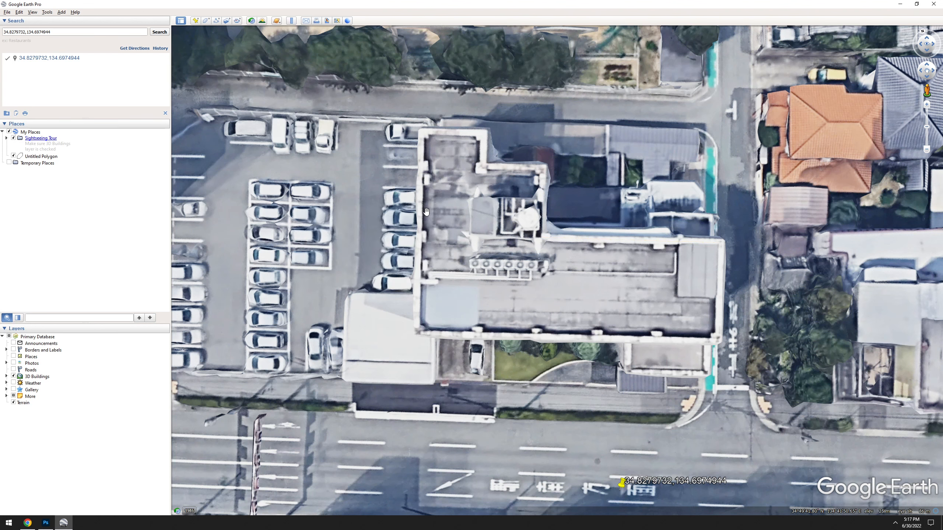
left_click(27, 523)
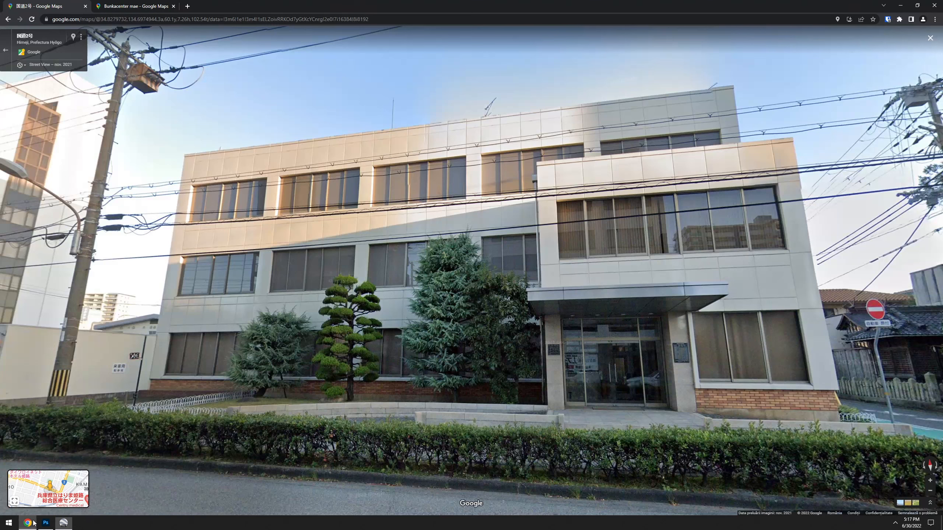
Step: Open the pureref.com website in a new browser tab
key("ctrl+t")
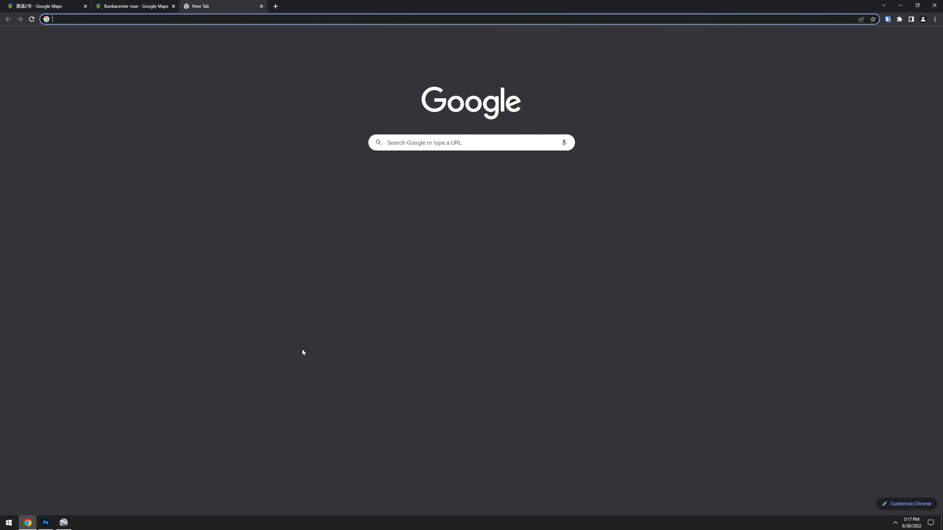
type("pureref.com")
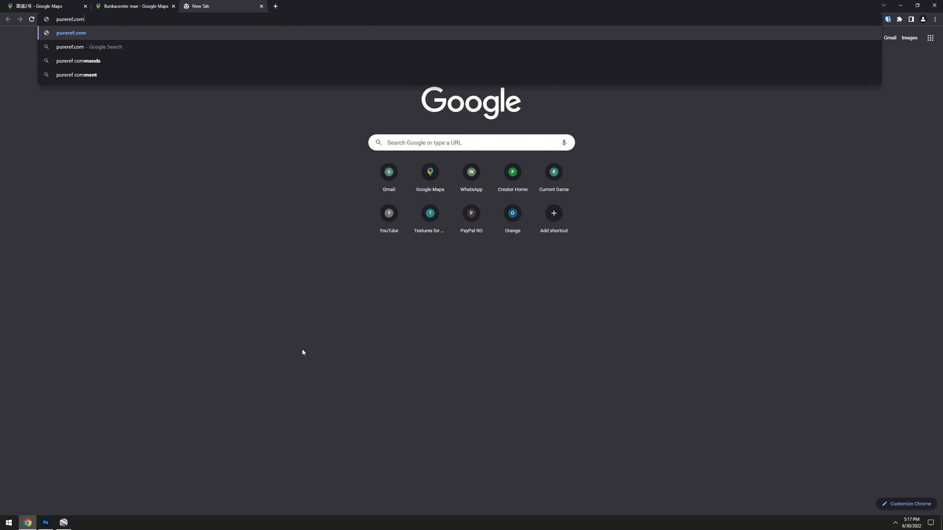
key("Return")
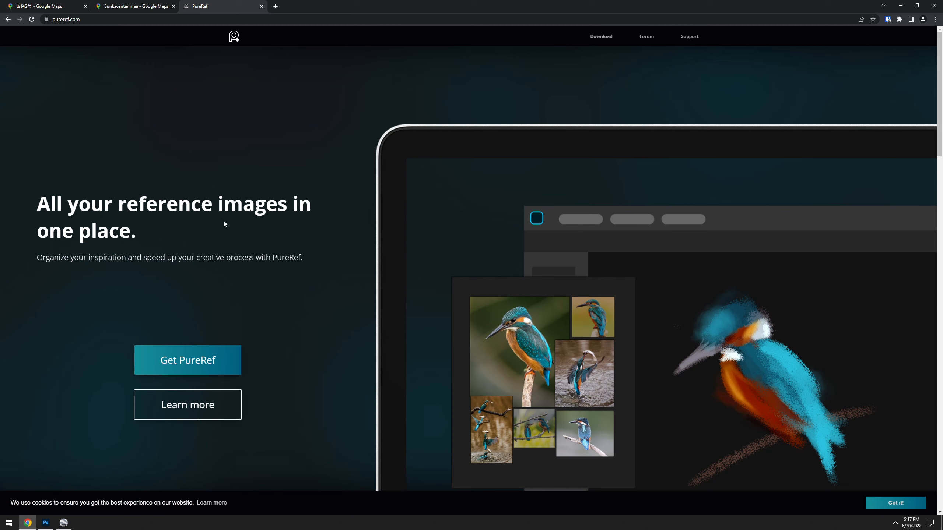
Step: Browse the built-in tools of the screenshot utility running in the system tray, including its screen color picker
left_click(896, 524)
right_click(895, 465)
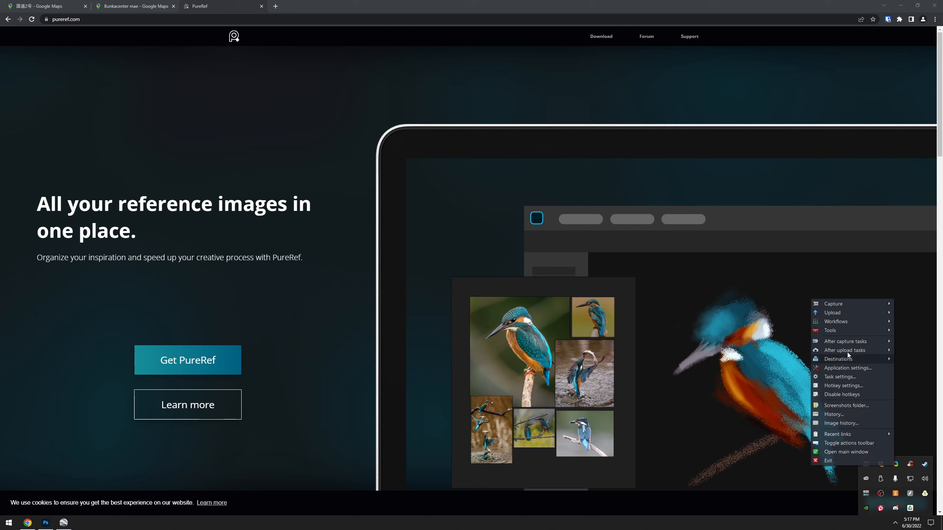
mouse_move(844, 331)
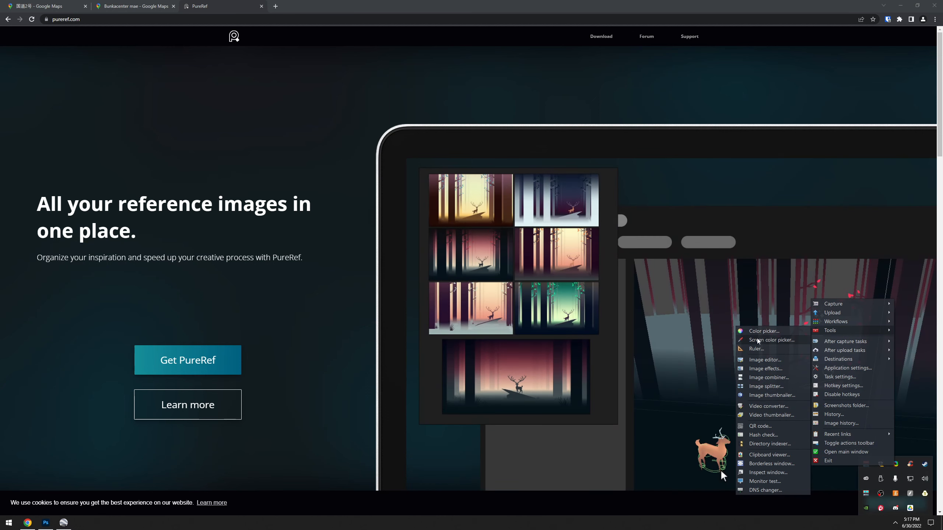
left_click(764, 341)
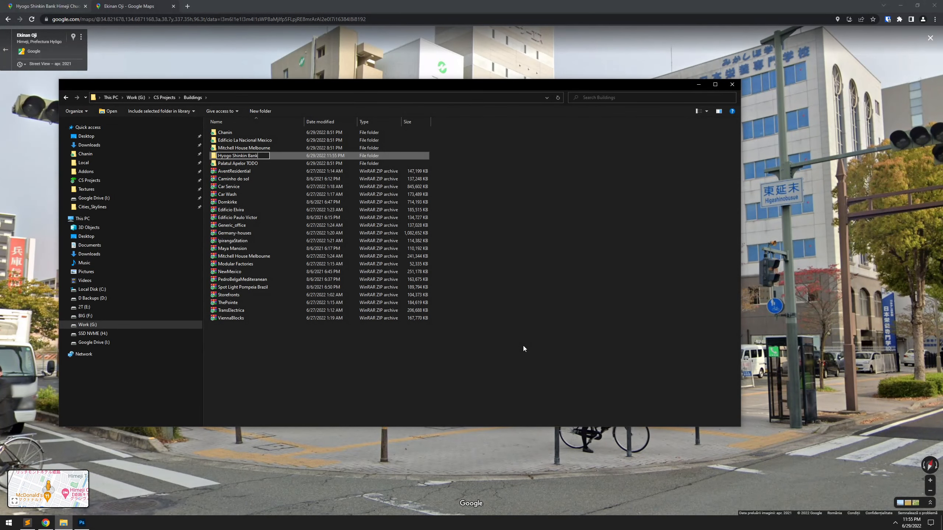
Step: Name the new folder in Buildings Hyogo Shinkin Bank
key("Return")
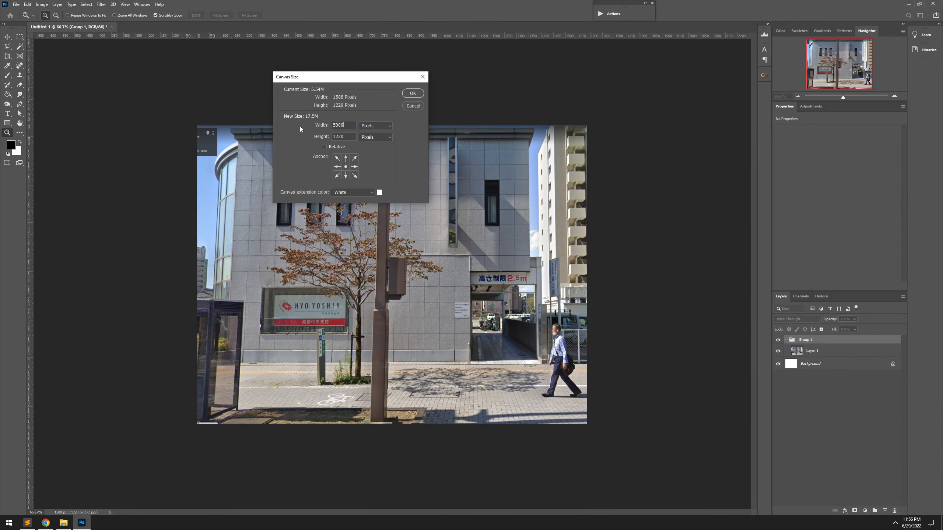
Step: Enlarge the Photoshop canvas to 5000 by 5000 pixels and scale the facade photo down, checking its wall height with a marquee
left_click_drag(400, 223, 422, 398)
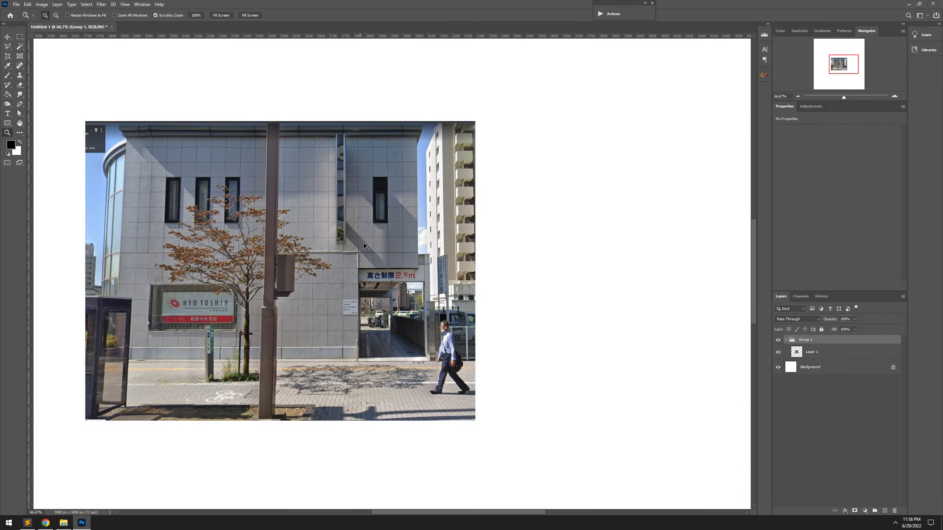
left_click_drag(474, 120, 463, 131)
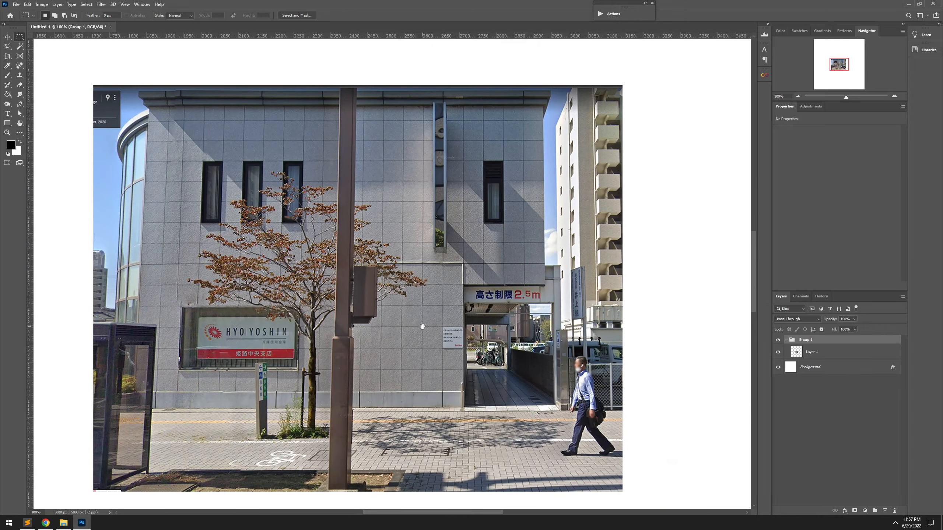
left_click_drag(376, 106, 422, 408)
key("ctrl+d")
Step: Collapse the photo group and add a new layer named Size above it
key("b")
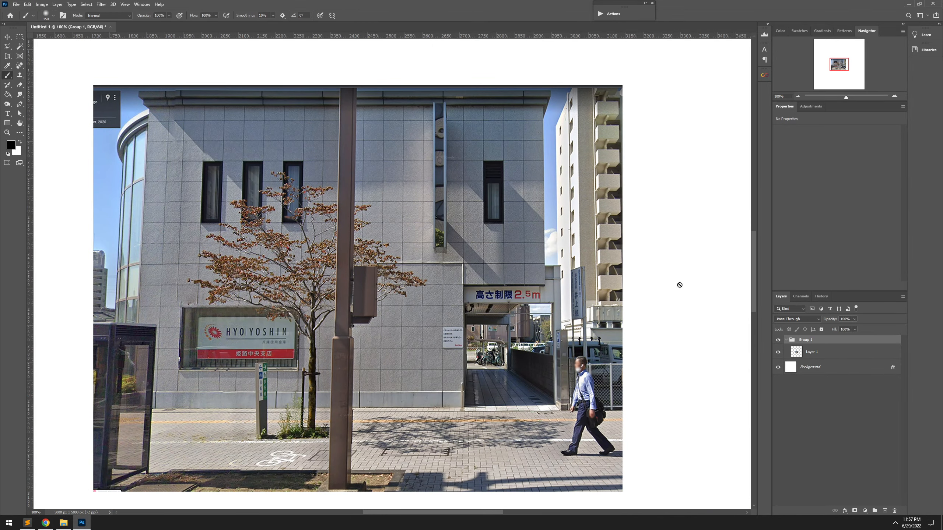
left_click(786, 340)
key("ctrl+shift+alt+n")
double_click(806, 343)
type("Size")
key("Return")
Step: Paint a vertical red line over the facade's full wall height with a reduced brush
left_click(7, 123)
left_click(8, 75)
left_click(169, 15)
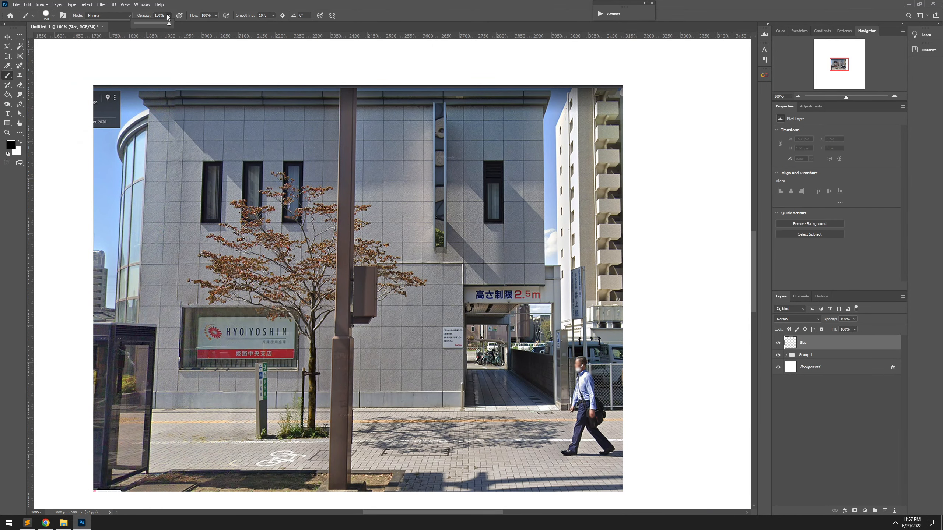
key("bracketleft")
key("bracketleft")
key("bracketleft")
left_click_drag(383, 108, 383, 334)
key("ctrl+z")
left_click(11, 145)
left_click(693, 371)
left_click(772, 369)
left_click_drag(383, 107, 383, 407)
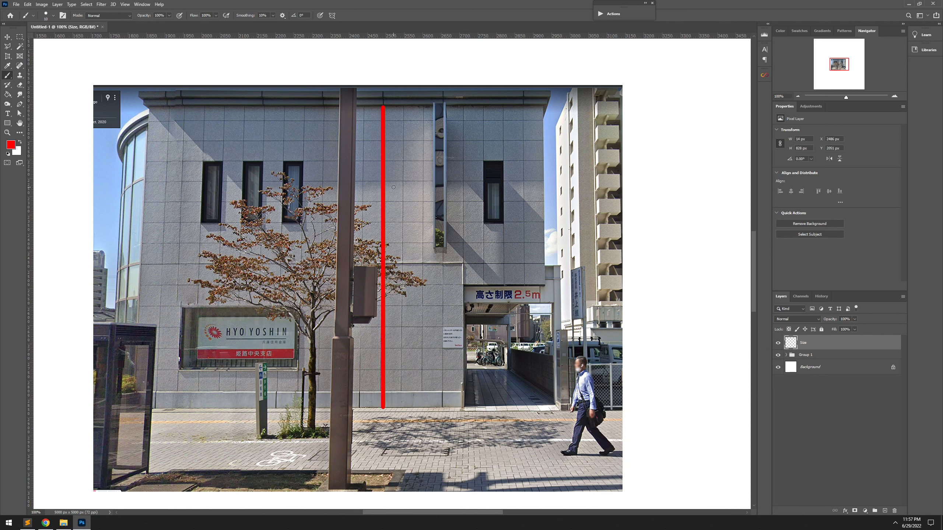
Step: Label the height line 8 and paint a horizontal red line across the facade's full width, labelled 10
left_click(146, 141)
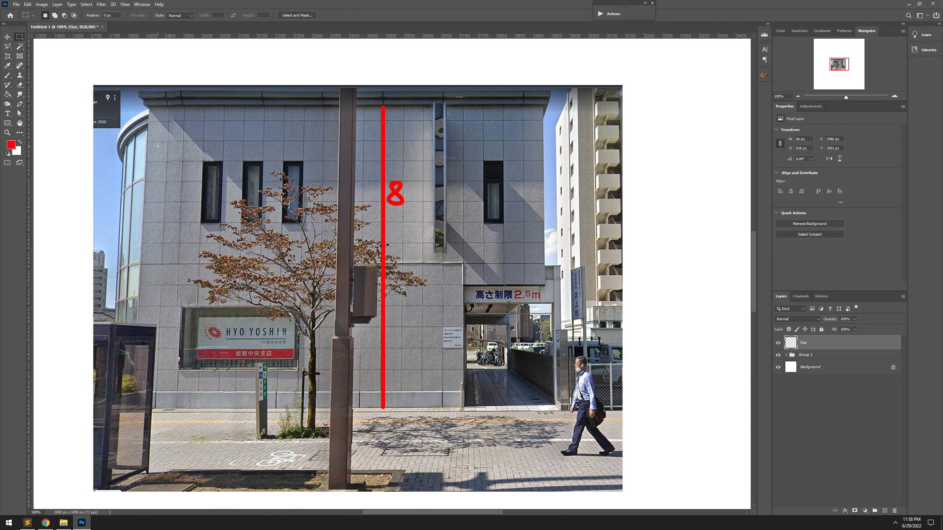
left_click(545, 141, "shift")
mouse_move(262, 131)
left_mouse_down()
mouse_move(274, 119)
mouse_move(272, 134)
left_mouse_up()
left_click_drag(283, 117, 285, 116)
Step: Start Google Earth Pro
left_click(9, 523)
type("earth")
left_click(59, 323)
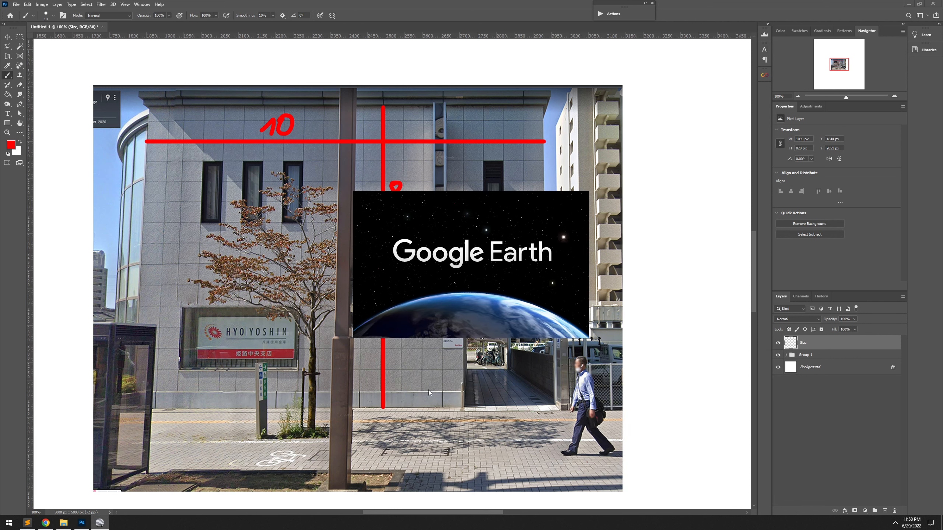
Step: Paint thin red lines along one wall tile's upper and side edges in Photoshop and label both 60
scroll(429, 393, "up", 3)
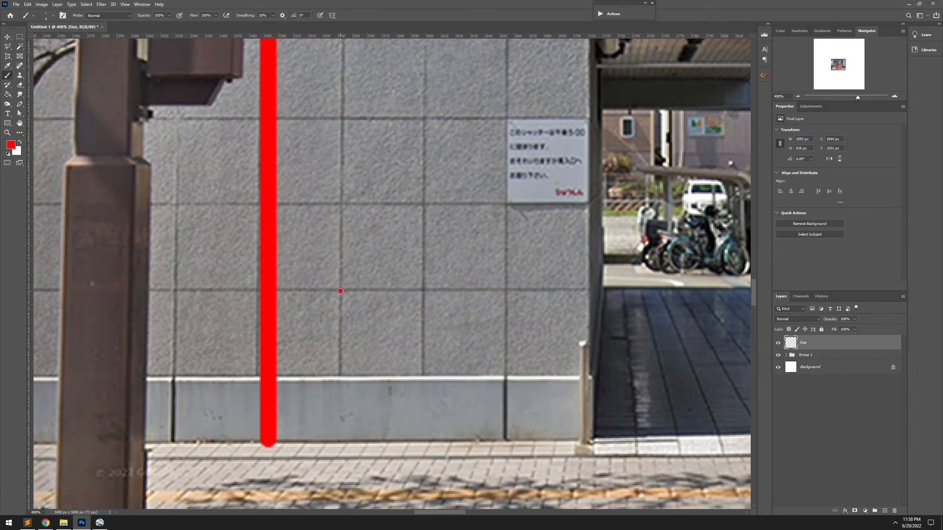
left_click_drag(372, 258, 360, 278)
left_click_drag(389, 258, 388, 258)
mouse_move(317, 311)
left_mouse_down()
mouse_move(302, 340)
mouse_move(301, 331)
left_mouse_up()
left_click_drag(325, 315, 324, 316)
Step: Mark the single upper-floor window above the passage with red lines, labelling its height 1,8 and its width 60
scroll(427, 356, "down", 3)
scroll(520, 157, "up", 1)
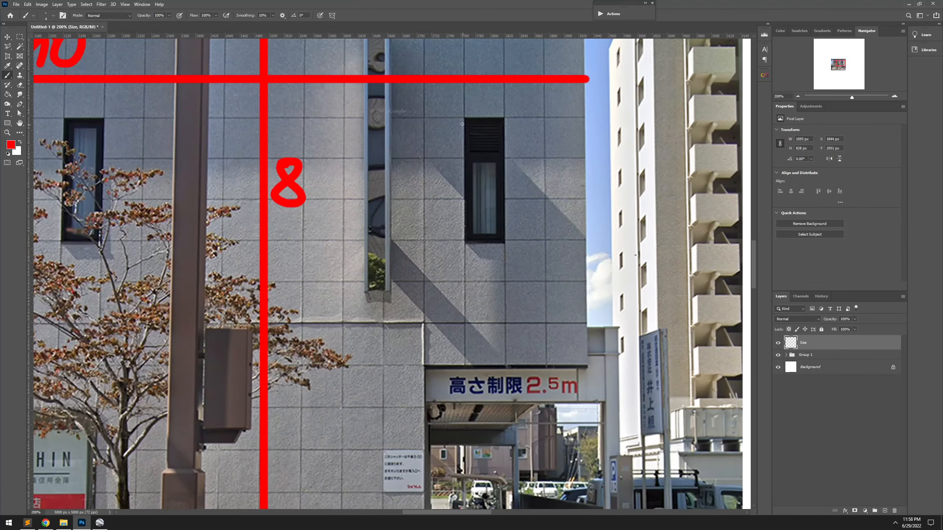
left_click_drag(372, 253, 525, 208)
scroll(525, 208, "down", 1)
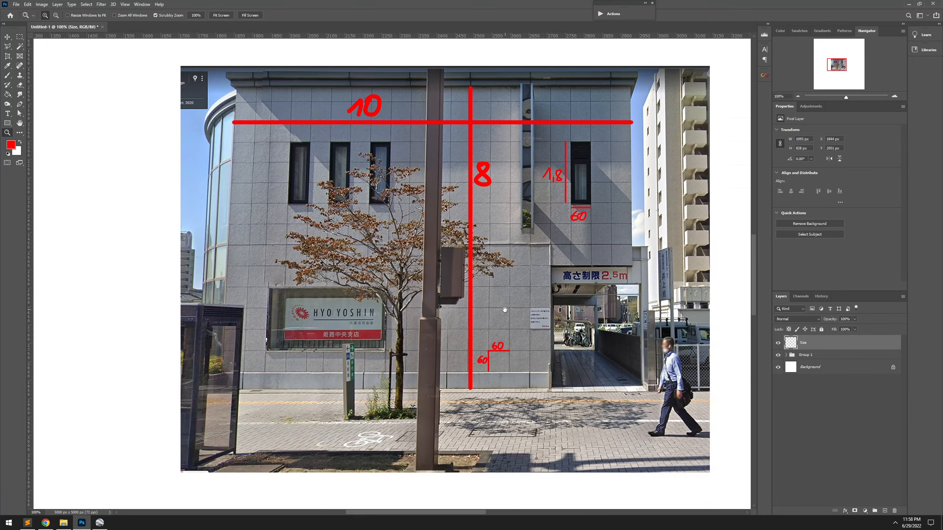
Step: Paint a vertical red line on the ground-floor wall beside the passage opening and label it 3
scroll(521, 297, "up", 1)
left_click_drag(521, 297, 427, 258)
left_click_drag(471, 191, 471, 407)
left_click_drag(431, 259, 431, 277)
Step: Paint a short vertical red line over the height of the wall's base strip and label it 45
key("m")
scroll(408, 407, "up", 1)
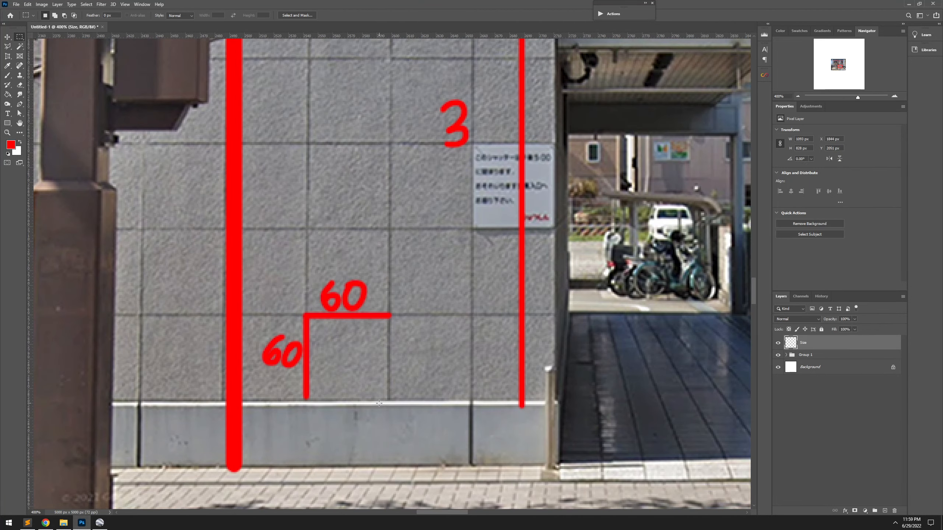
key("b")
left_click_drag(379, 403, 379, 469)
left_click_drag(396, 425, 407, 456)
left_click_drag(426, 412, 418, 454)
scroll(431, 434, "down", 2)
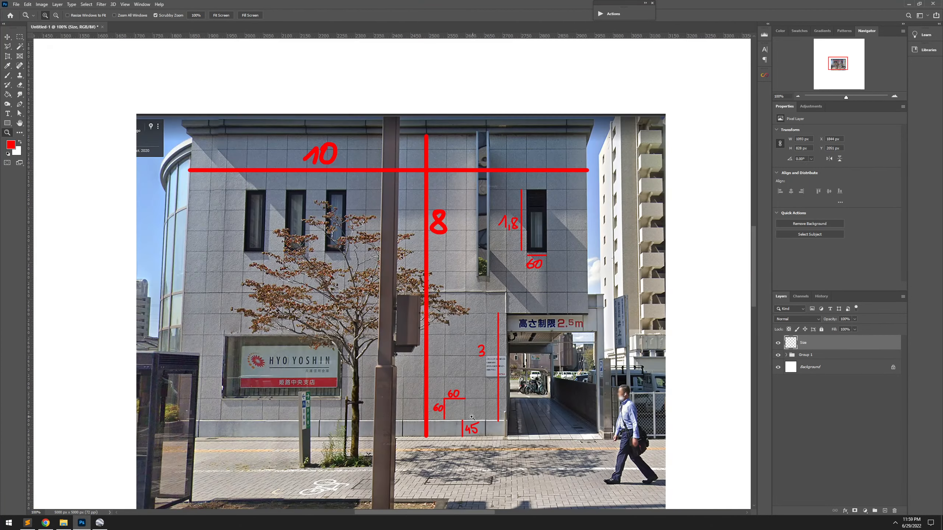
Step: Examine the bank's side and entrance walls in Street View and its roof from above in Google Earth Pro
key("alt+Tab")
key("alt+Tab")
key("alt+Tab")
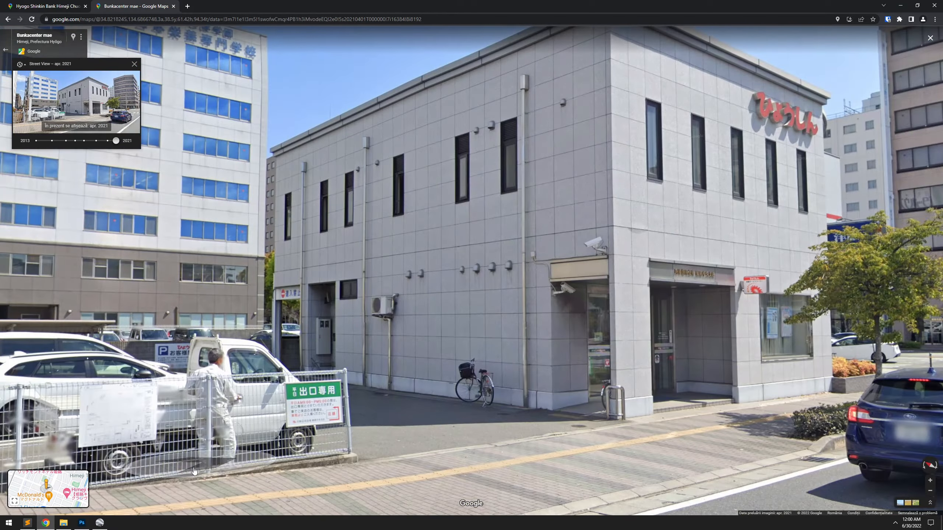
mouse_move(89, 525)
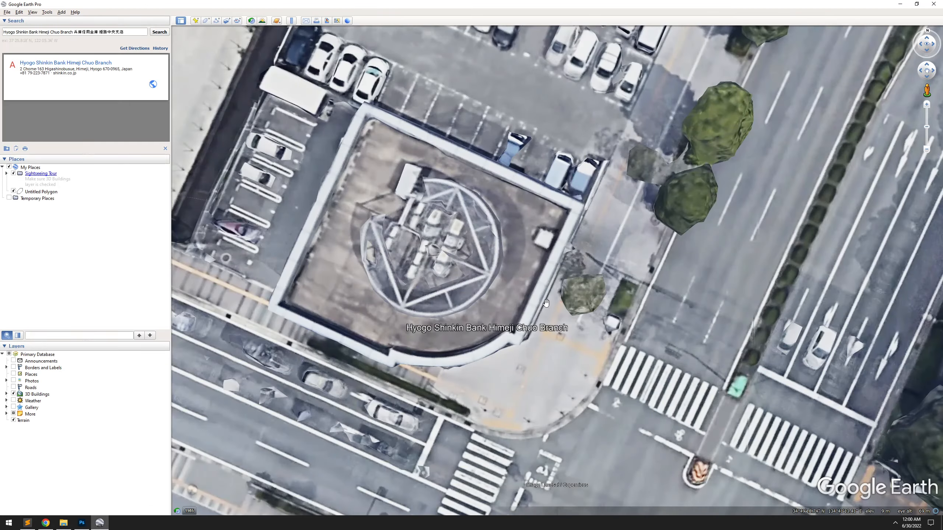
left_click_drag(546, 304, 597, 355)
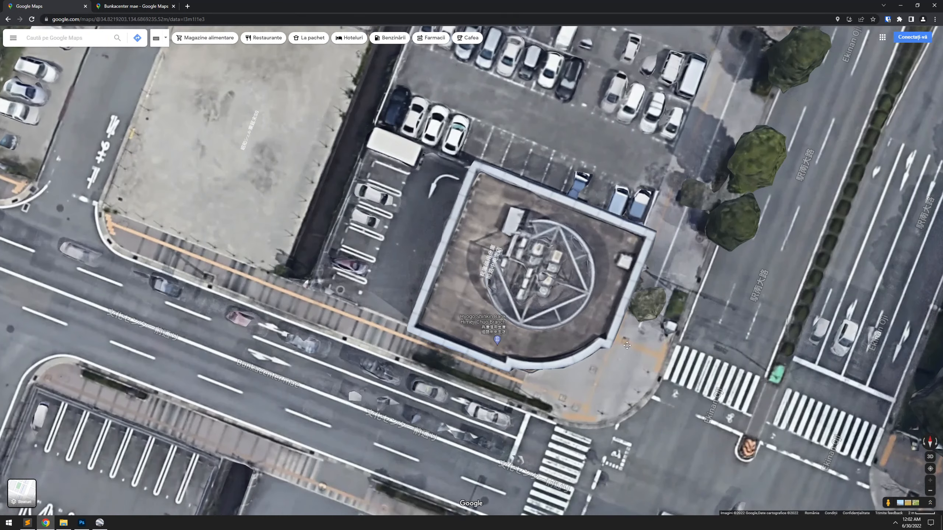
Step: Rotate the Google Maps satellite view until the bank's walls are upright and capture the roof area
left_click_drag(627, 346, 649, 388)
key("ctrl+Print")
left_click_drag(393, 185, 706, 438)
left_click_drag(557, 278, 490, 277, "ctrl")
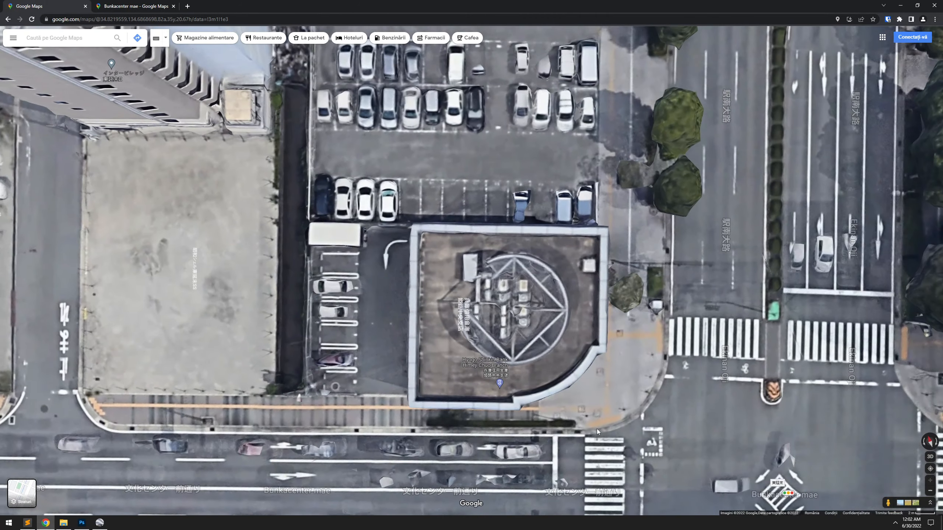
key("ctrl+Print")
left_click_drag(348, 196, 653, 448)
Step: Paste the roof capture into the Photoshop document away from the facade photo, keeping the Size layer on top
left_click(82, 523)
key("ctrl+v")
left_click_drag(400, 275, 256, 154)
left_click_drag(805, 357, 804, 337)
key("z")
triple_click(192, 96)
left_click(559, 247, "alt")
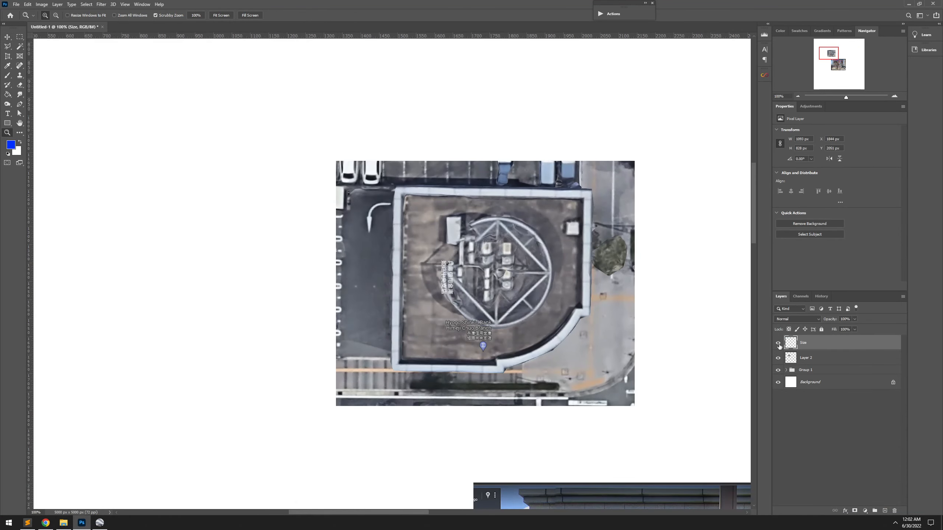
Step: Adjust the scale of the roof image on Layer 2 with Free Transform
left_click(806, 358)
key("ctrl+t")
left_click_drag(654, 412, 655, 411)
key("Return")
Step: Paint red dimension lines around the roof outline, labelling the upper and left sides 18, the right side 12 and the lower side 11
key("b")
left_click(11, 145)
left_click(769, 374)
left_click_drag(396, 187, 589, 183, "shift")
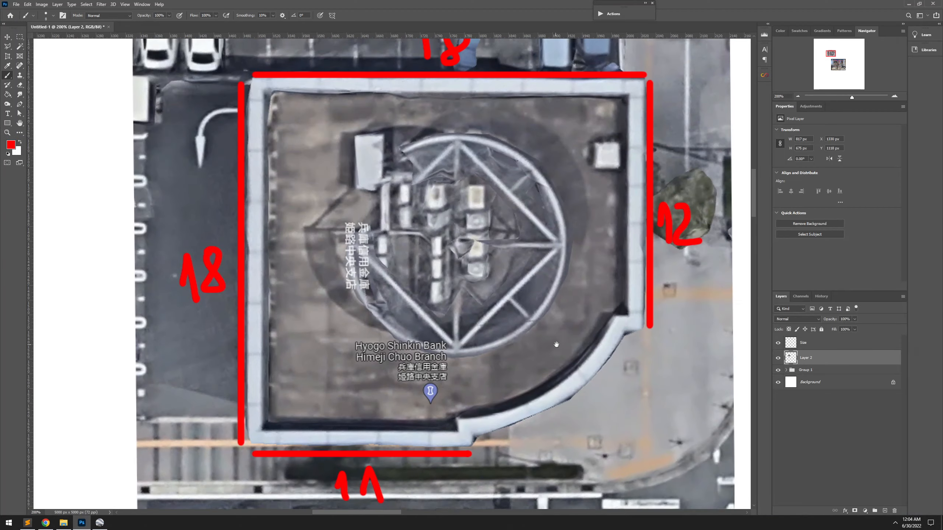
Step: Change the painting color to blue and paint a short vertical stroke on the roof plan
left_click(11, 144)
key("Return")
left_click_drag(428, 363, 428, 380)
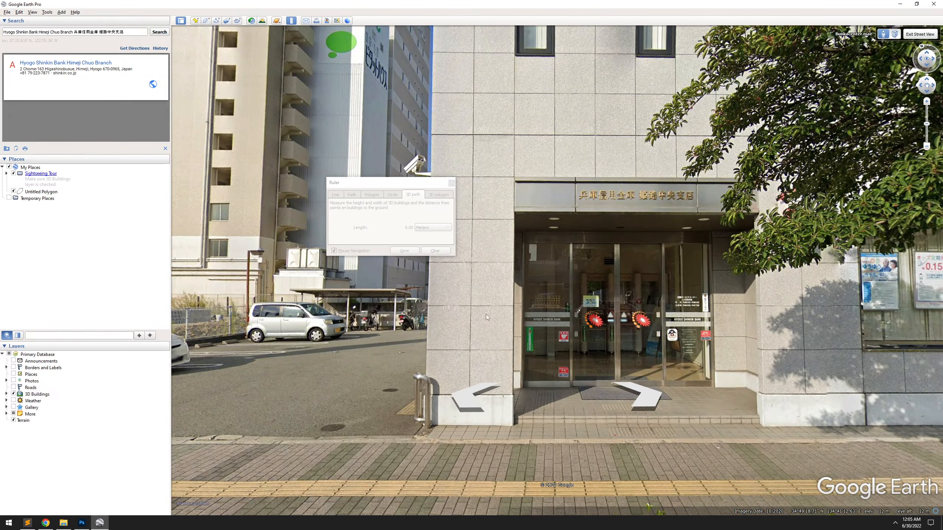
Step: Compare Street View dates of the bank's entrance and capture the April 2021 view
left_click_drag(356, 494, 466, 270)
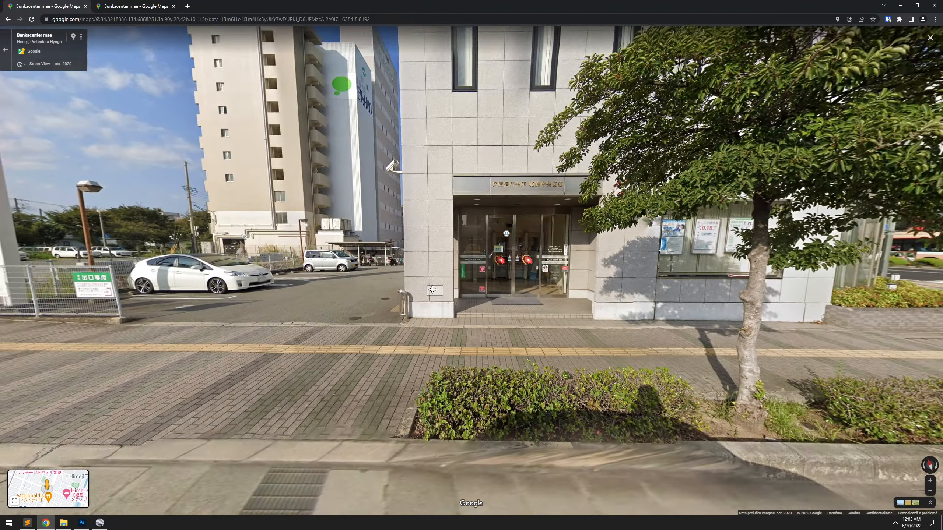
key("Print")
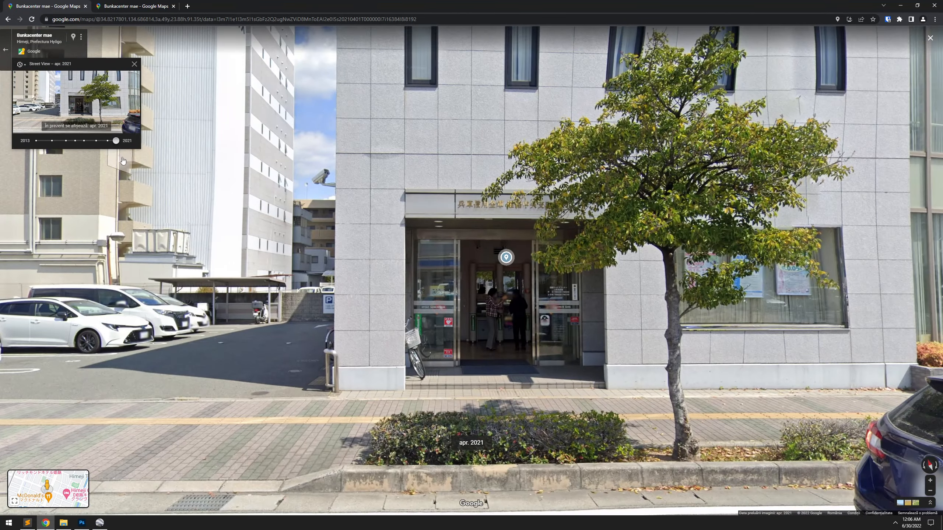
left_click_drag(116, 140, 81, 141)
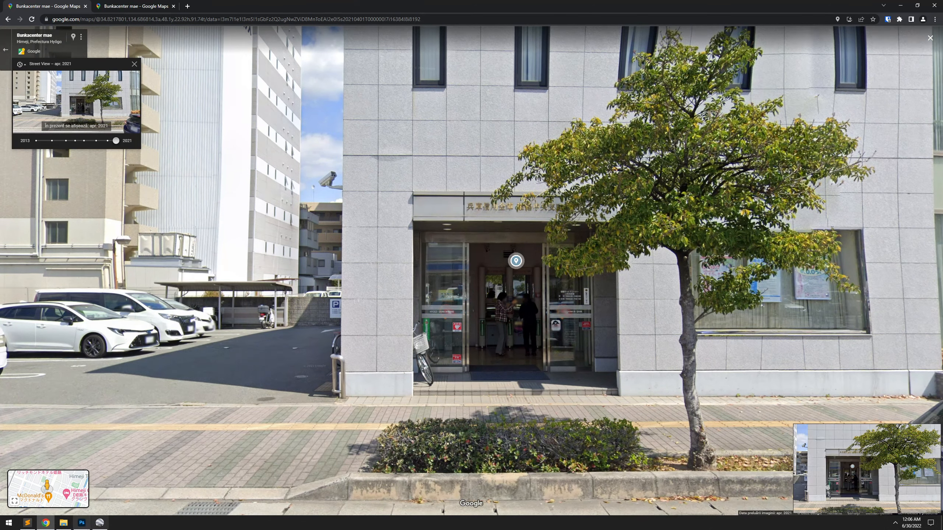
Step: Paste the entrance capture into a new Photoshop document and straighten its facade with the Perspective Crop tool
left_click(24, 12)
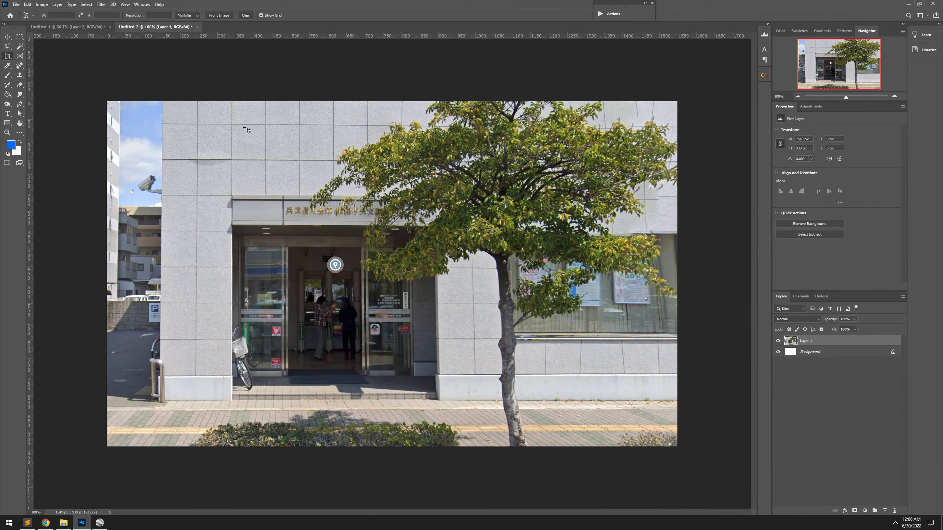
left_click(163, 123)
left_click(606, 129)
left_click(626, 402)
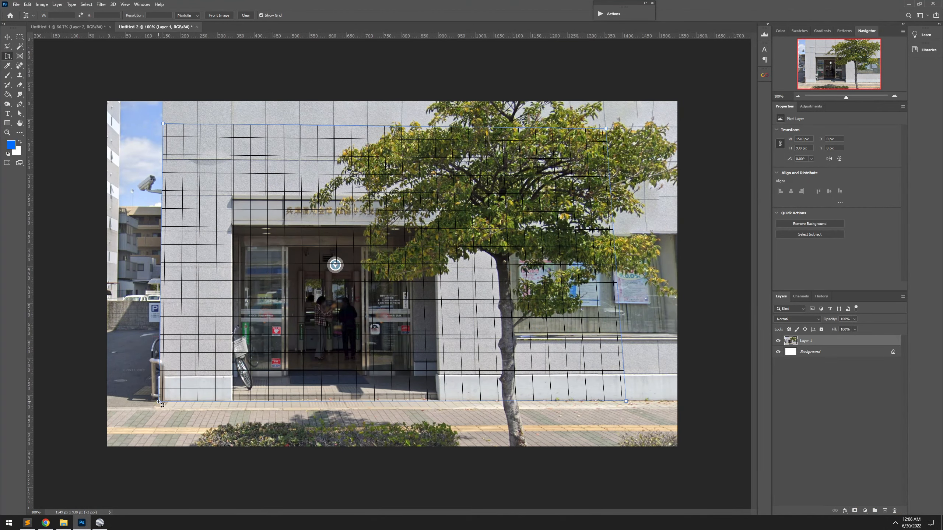
left_click(158, 402)
left_click_drag(627, 401, 618, 402)
key("Return")
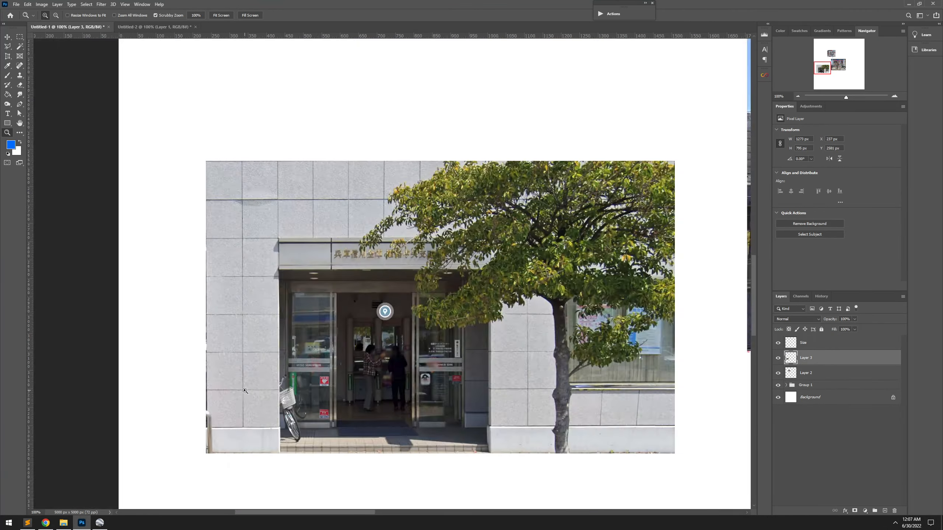
Step: Scale the straightened entrance image on Layer 3 of the reference document down to about 766 by 479 px
left_click_drag(296, 264, 301, 269)
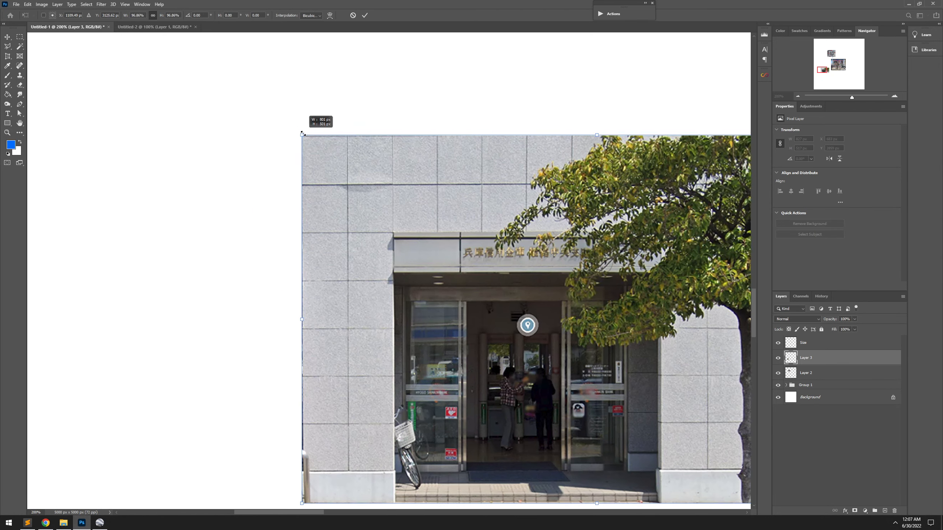
left_click_drag(340, 233, 309, 184)
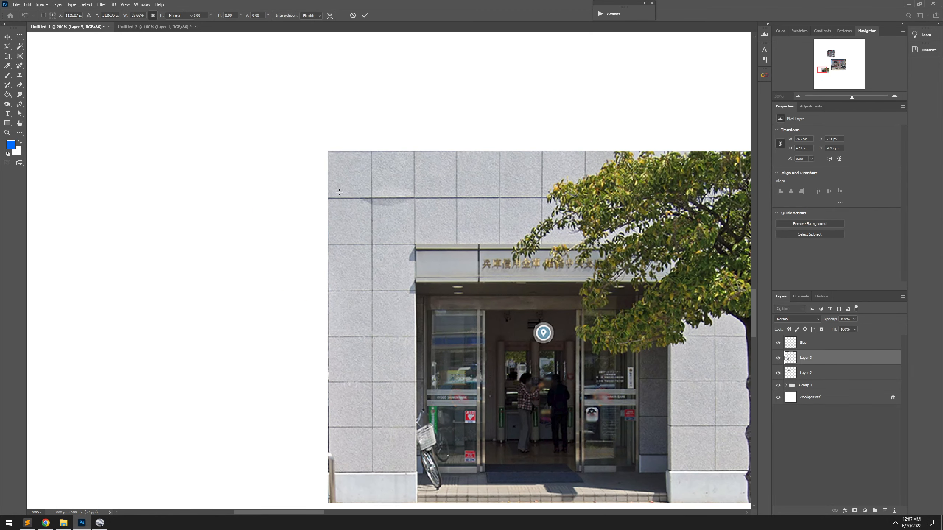
left_click_drag(367, 244, 333, 198)
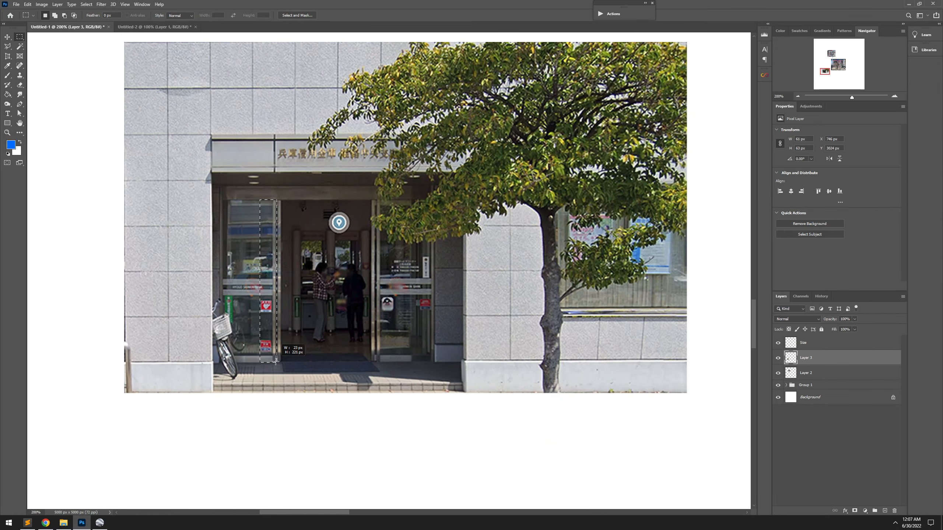
Step: Set the painting color to red (ff0000), paint a vertical line over the entrance's glass door on the Size layer and label it 2,2
key("b")
key("alt+bracketright")
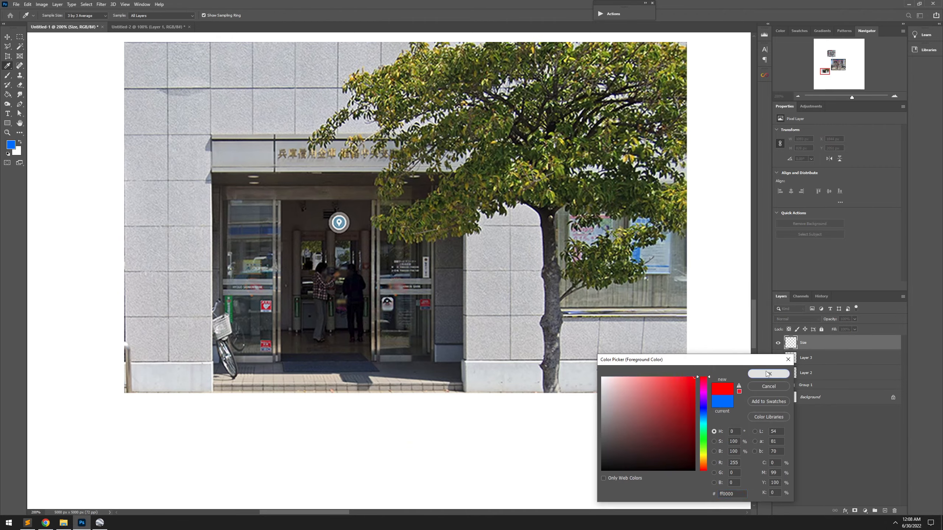
mouse_move(261, 200)
left_mouse_down()
mouse_move(261, 274)
mouse_move(307, 292)
left_mouse_up()
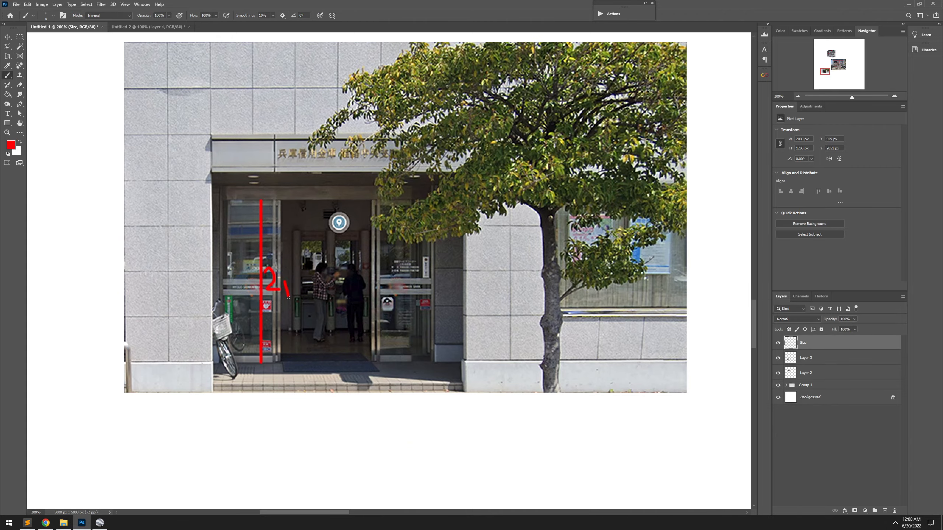
left_click_drag(553, 300, 342, 313)
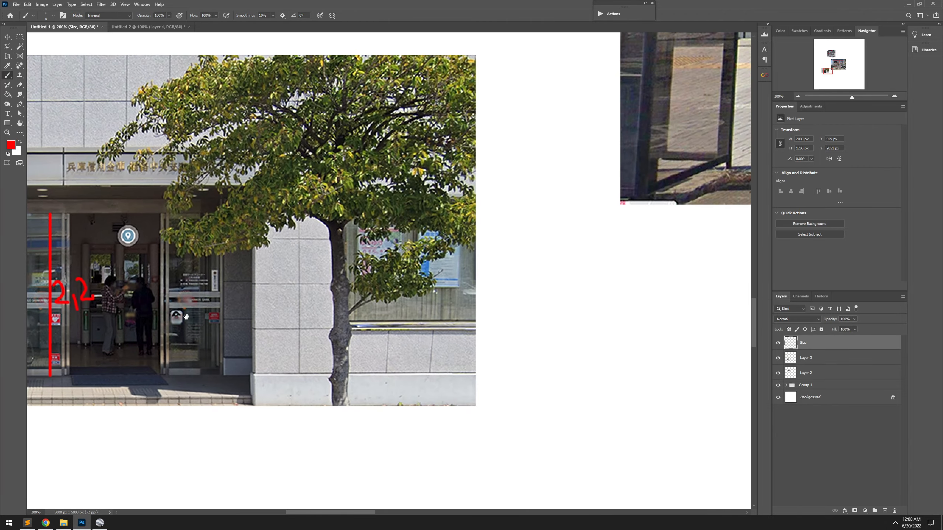
key("z")
left_click(343, 313, "alt")
left_click(343, 313, "alt")
left_click(343, 313, "alt")
left_click(343, 313, "alt")
Step: Walk around the bank in Chrome's Street View and look for a frontal view of the display window beside the entrance
left_click(47, 526)
left_click(252, 376)
left_click_drag(253, 376, 457, 257)
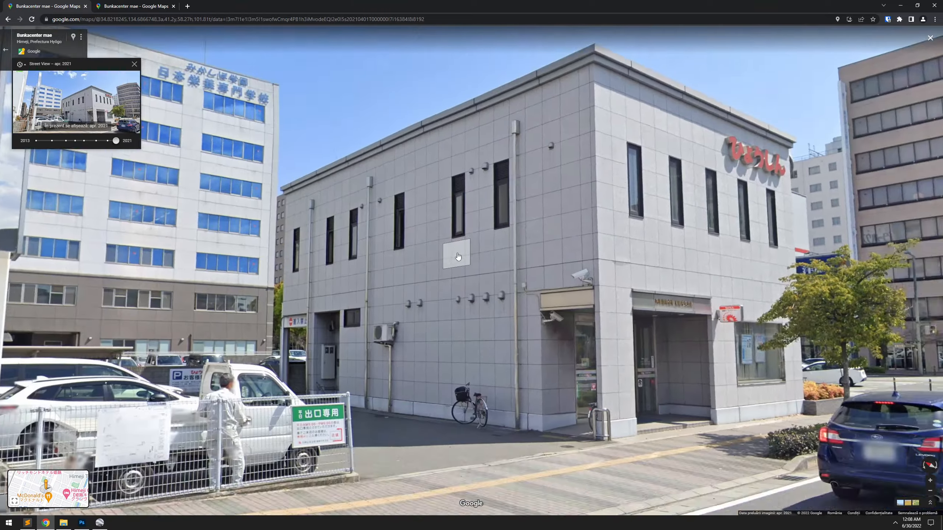
left_click(415, 280)
left_click(447, 352)
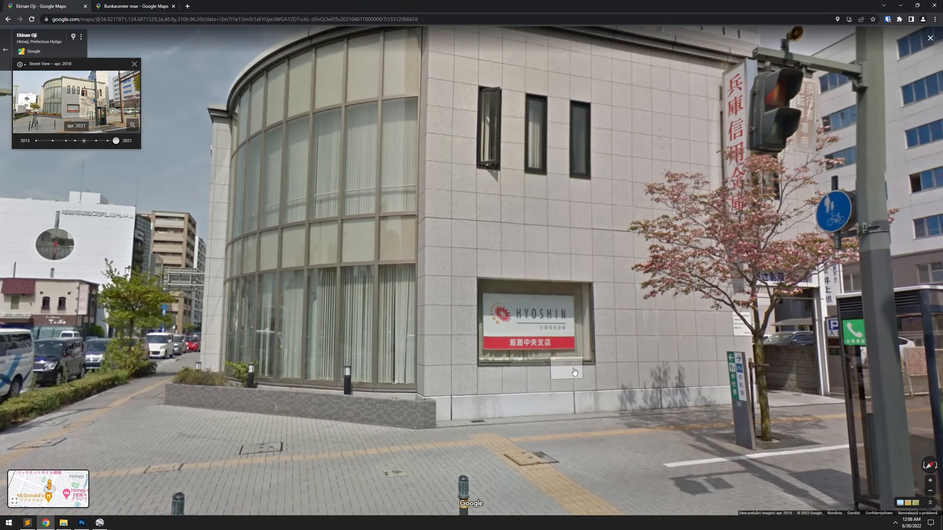
scroll(563, 343, "down", 3)
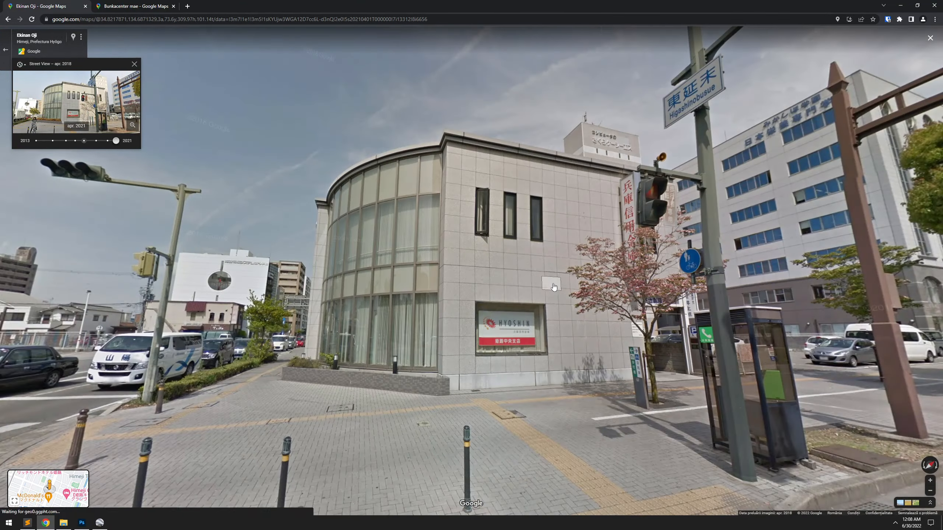
scroll(413, 375, "up", 5)
left_click_drag(413, 372, 430, 338)
left_click_drag(339, 398, 418, 361)
left_click(418, 360)
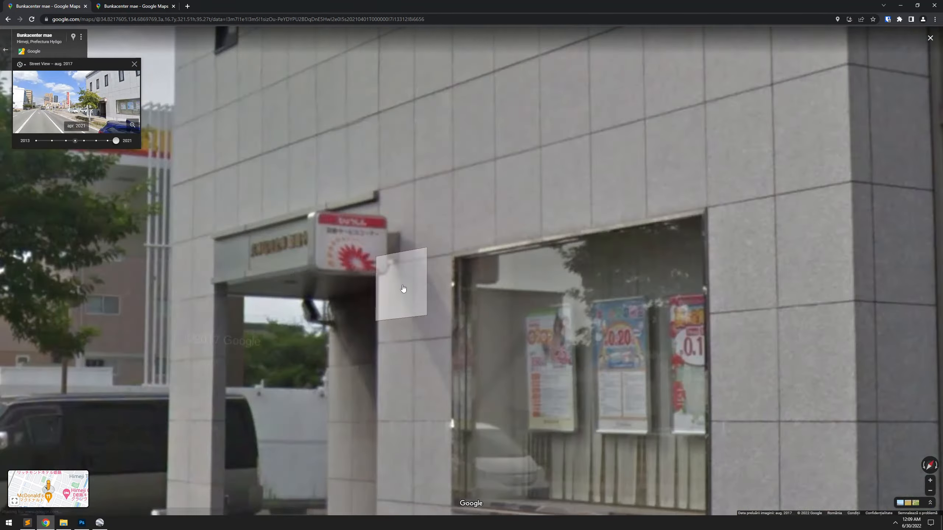
left_click(404, 289)
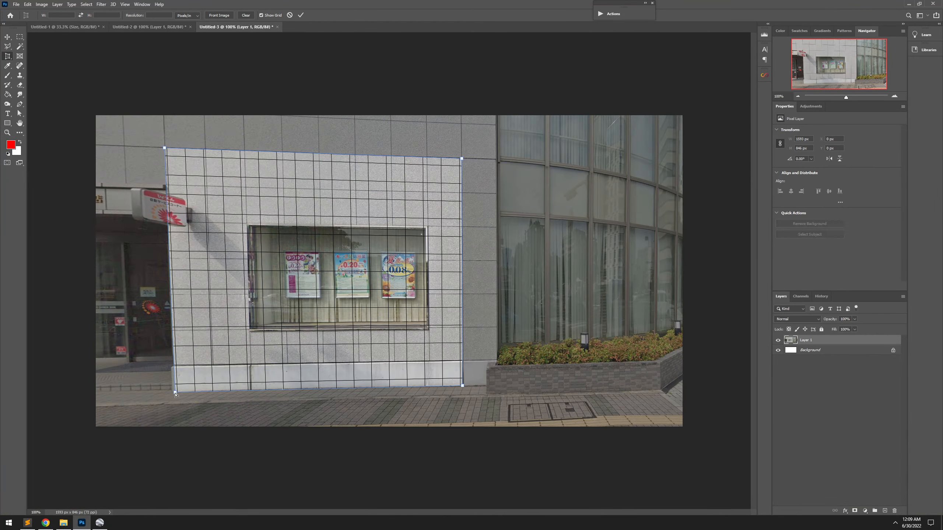
Step: Straighten the display-window capture with Perspective Crop and place it on the reference sheet below the street facade
key("Return")
key("z")
left_click(75, 31)
key("ctrl+v")
key("v")
mouse_move(427, 296)
left_mouse_down()
mouse_move(390, 373)
mouse_move(404, 366)
left_mouse_up()
key("z")
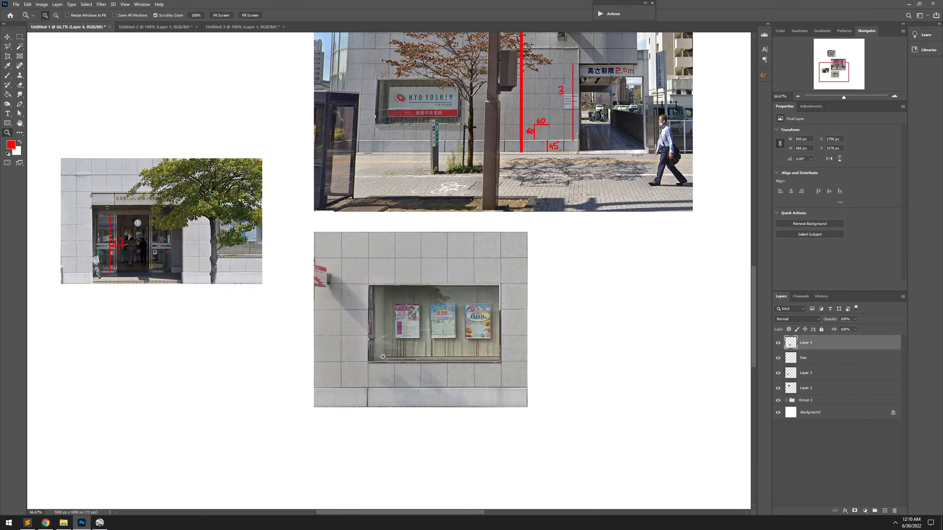
Step: Measure a wall tile and scale the display-window image on Layer 4 down to about 684 by 559 px
key("m")
left_click_drag(199, 183, 269, 183)
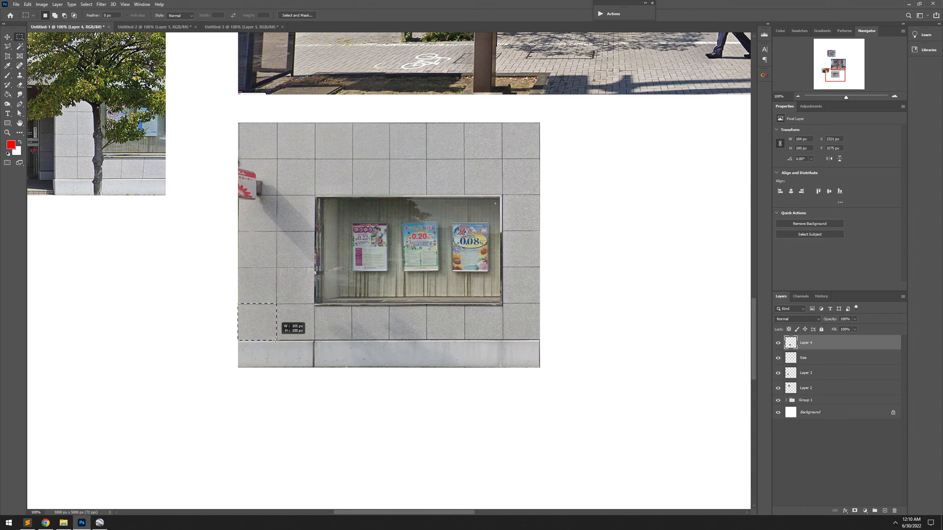
key("ctrl+t")
left_click_drag(537, 123, 490, 162)
key("z")
left_click(331, 180)
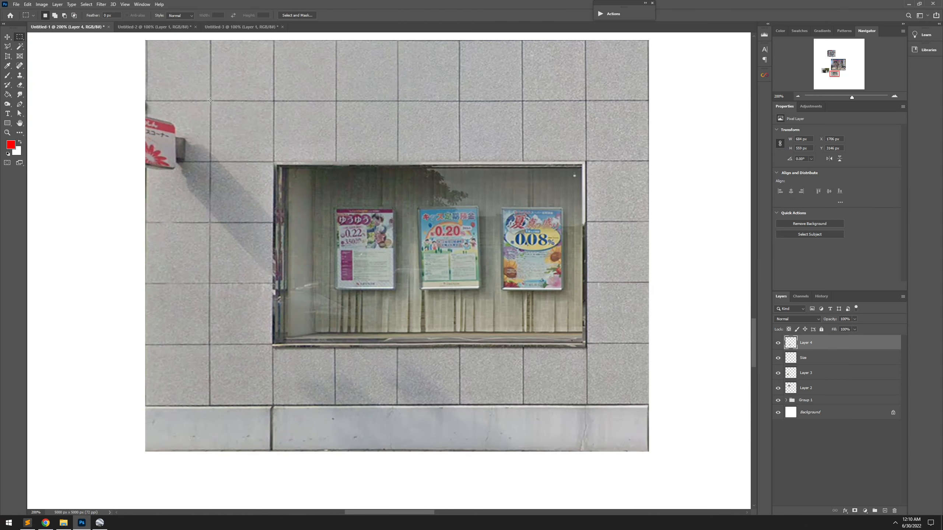
Step: Scale the display-window image in stages to about 525 by 429 px, checking a wall tile's size with a selection
key("ctrl+t")
left_click_drag(650, 167, 620, 168)
key("Return")
key("ctrl+t")
left_click_drag(620, 219, 575, 219)
key("Return")
left_click_drag(201, 122, 255, 173)
key("ctrl+d")
key("ctrl+t")
key("Return")
left_click_drag(575, 223, 537, 216)
key("Return")
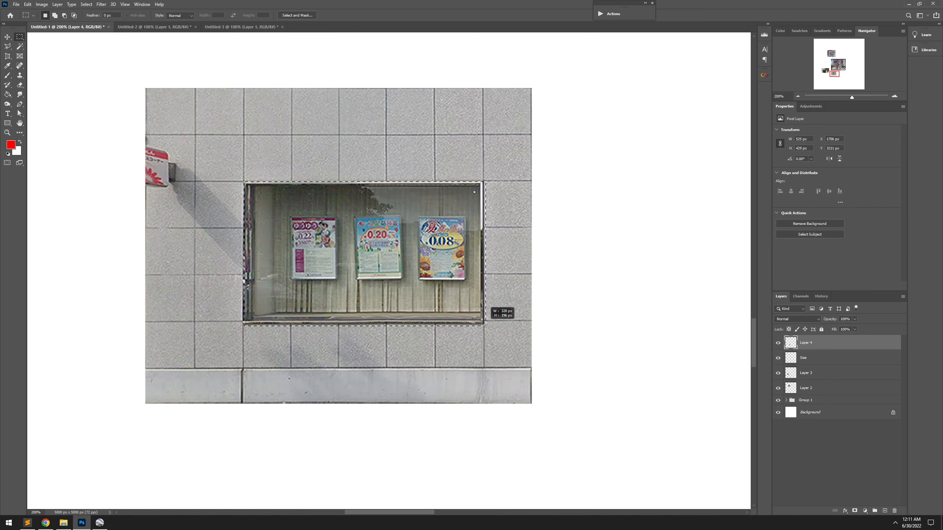
Step: Delete the display-window image's layer, Layer 4, from the reference sheet
left_click(391, 289, "alt")
left_click(391, 290, "alt")
left_click(392, 290, "alt")
right_click(841, 344)
left_click(858, 80)
left_click(450, 168)
Step: Move the entrance image up between the roof plan and the street facade, and realign its red 2,2 mark with the door
key("v")
left_click_drag(181, 427, 225, 174)
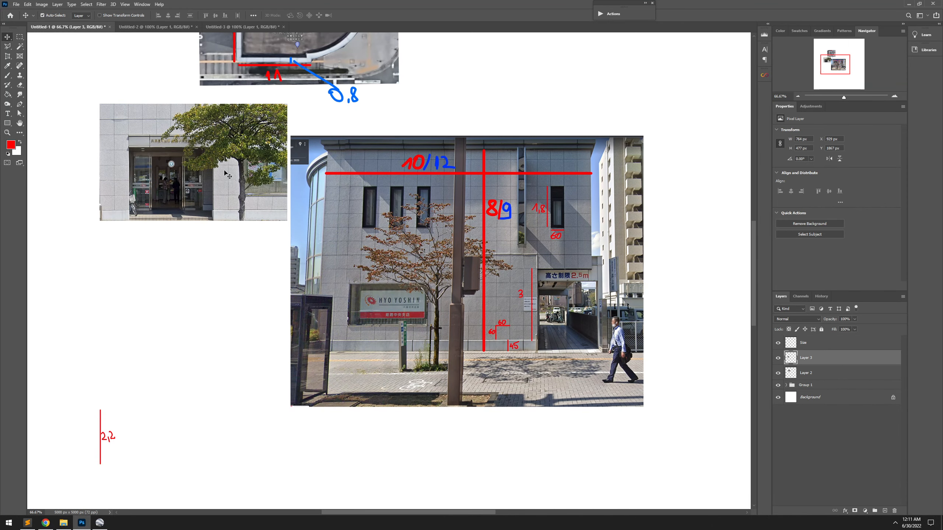
key("]")
left_click_drag(101, 410, 111, 439)
left_click(183, 258, "ctrl")
left_click(183, 257, "ctrl")
mouse_move(140, 164)
left_mouse_down()
mouse_move(183, 257)
mouse_move(191, 471)
left_mouse_up()
left_click(183, 257, "ctrl")
Step: Crop the reference sheet's canvas closely around the roof plan, entrance and street facade images
key("b")
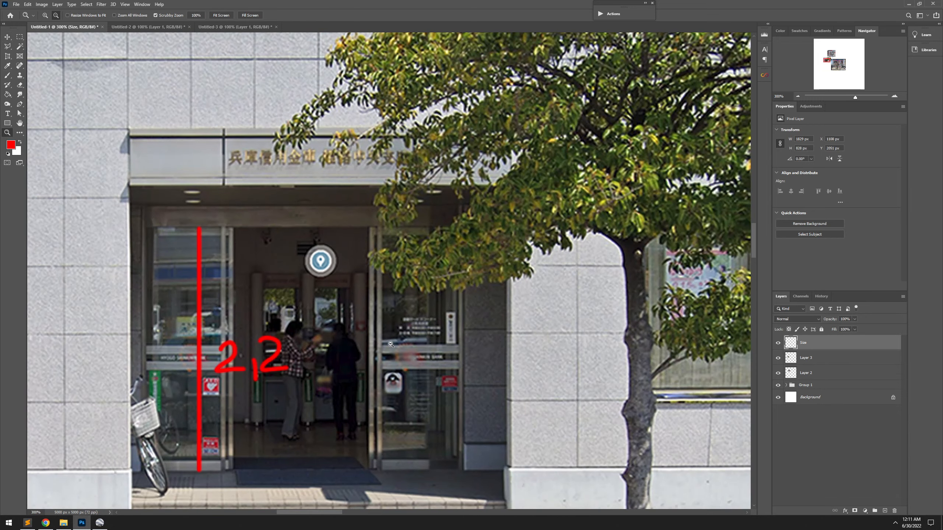
left_click(391, 345, "alt")
left_click(391, 344, "alt")
left_click(391, 345, "alt")
left_click(391, 345, "alt")
right_click(8, 56)
left_click(39, 57)
left_click_drag(160, 238, 199, 238)
left_click_drag(579, 234, 496, 234)
left_click_drag(389, 40, 388, 89)
left_click_drag(388, 452, 388, 367)
key("Return")
Step: Add 18 and 30 in the Calculator and close it
key("z")
left_click(416, 290)
left_click(416, 290)
left_click(416, 289)
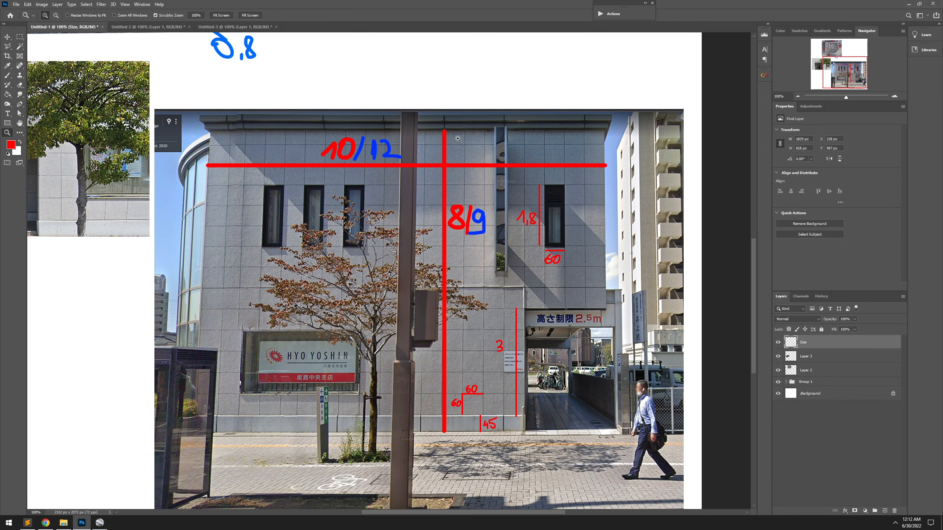
left_click(8, 523)
type("calc")
key("Return")
type("12")
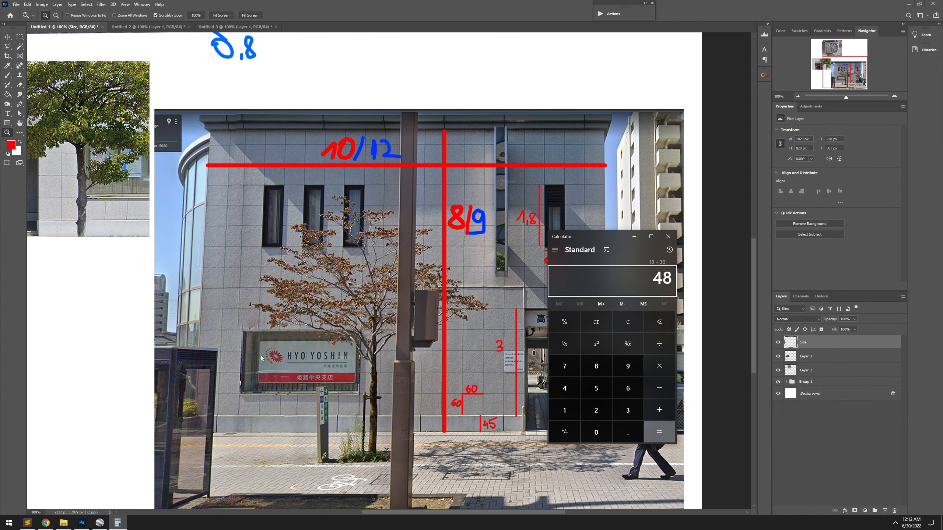
key("alt+F4")
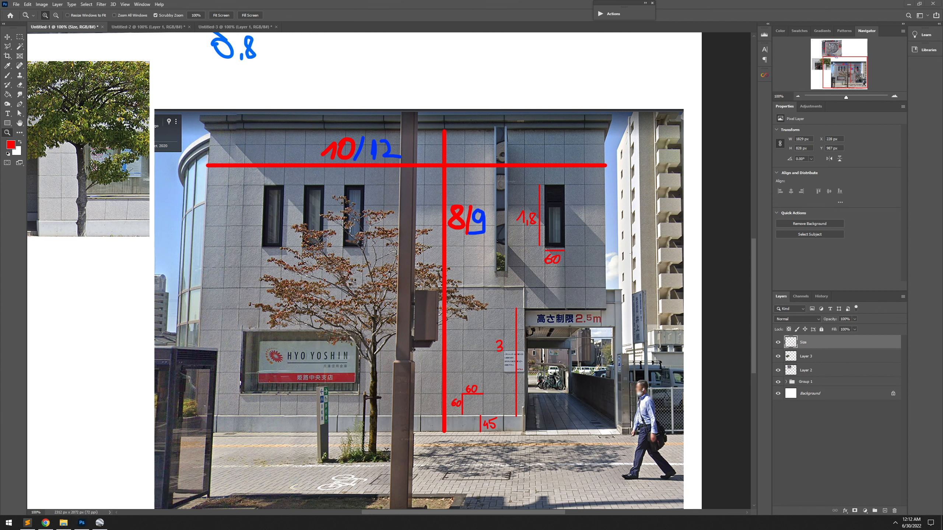
Step: Calculate the street facade's height in the Calculator from its rows of wall tiles marked 60
key("super")
type("calc")
key("Return")
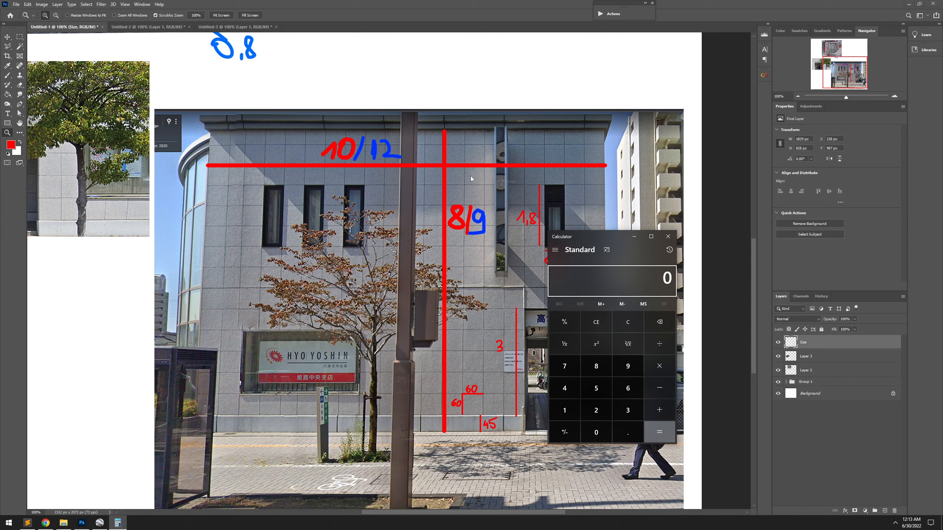
type("6*")
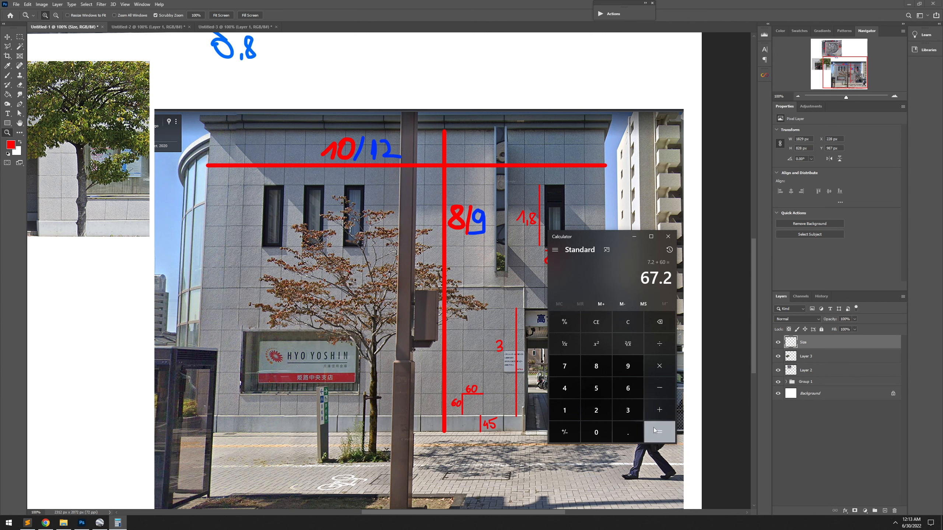
left_click(627, 322)
left_click(467, 352)
scroll(468, 351, "down", 3)
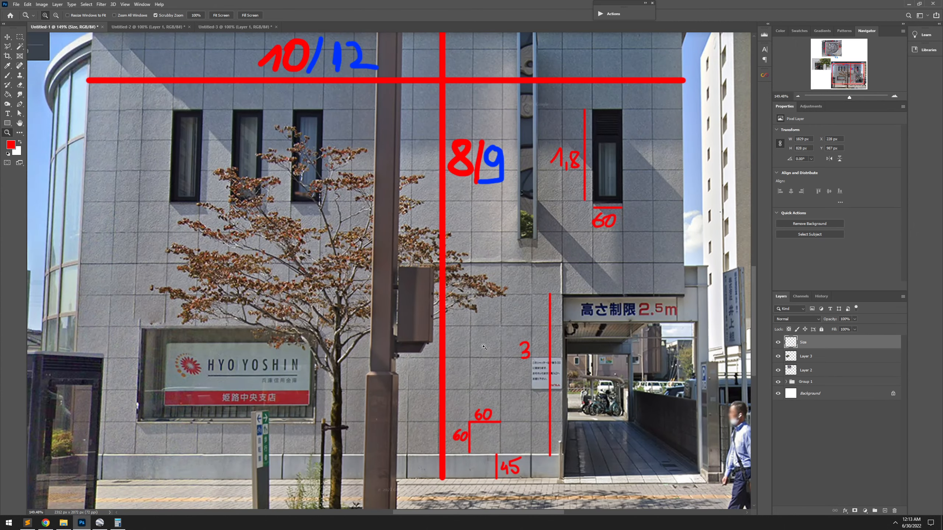
left_click_drag(484, 80, 470, 80)
left_click(117, 523)
left_click(575, 412)
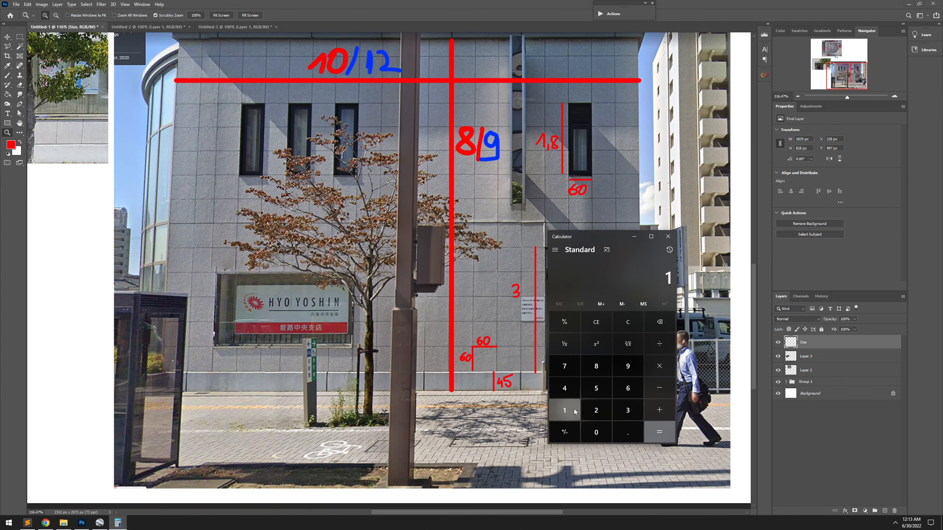
left_click(659, 411)
left_click(477, 296)
Step: Paint a short vertical red line across the cornice of the street facade and label it 50
left_click_drag(477, 296, 464, 295)
double_click(474, 101)
key("b")
left_click_drag(429, 61, 441, 101)
key("m")
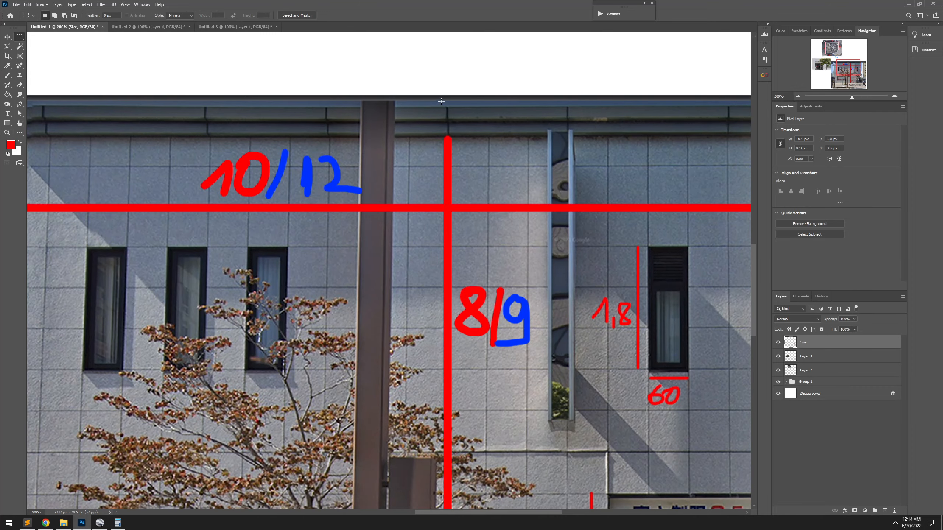
key("ctrl+d")
left_click_drag(491, 167, 474, 167)
double_click(496, 149)
key("b")
left_click_drag(484, 115, 484, 162)
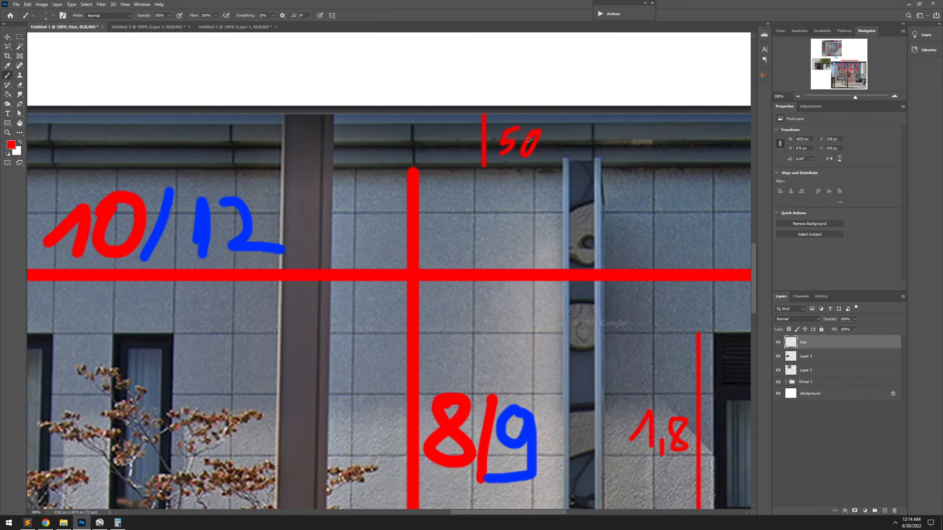
left_click_drag(533, 131, 531, 132)
Step: Replace the street facade's 8/9 height label with a red 8,1
key("z")
mouse_move(506, 204)
left_mouse_down()
mouse_move(468, 196)
mouse_move(478, 216)
left_mouse_up()
key("z")
left_click_drag(554, 206, 568, 207)
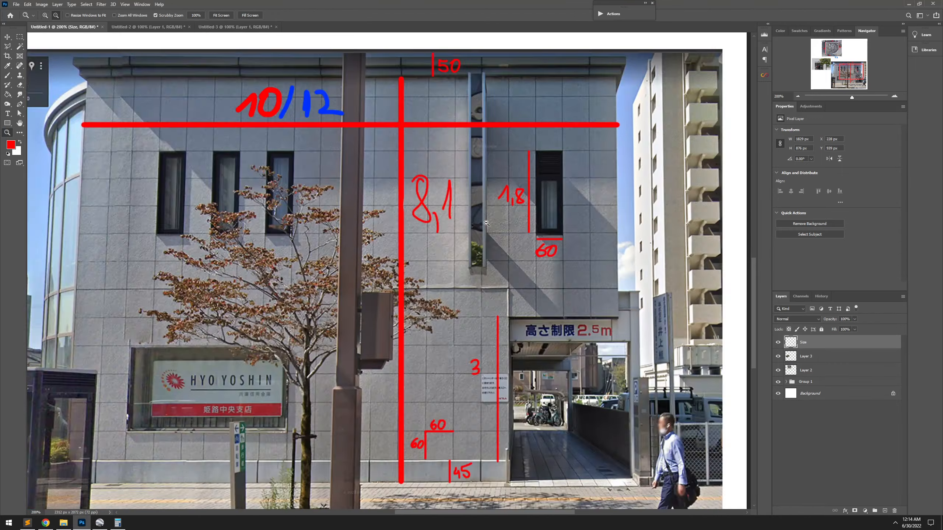
left_click_drag(503, 249, 486, 249)
mouse_move(378, 166)
left_mouse_down()
mouse_move(405, 166)
mouse_move(378, 167)
left_mouse_up()
Step: Check the front wall's tiles in Street View and start a multiplication of 17 in the Calculator
key("alt+Tab")
left_click(432, 334)
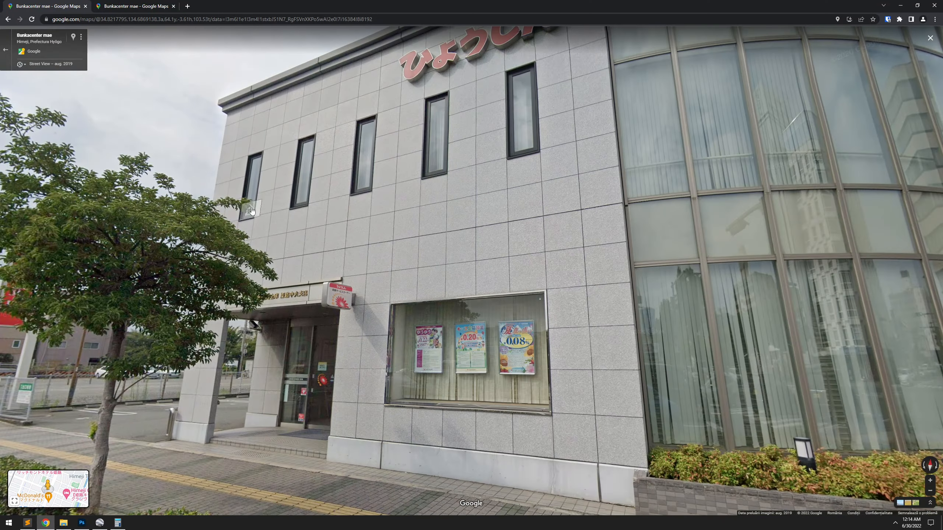
key("alt+Tab")
left_click(117, 523)
left_click(564, 410)
left_click(564, 366)
left_click(660, 366)
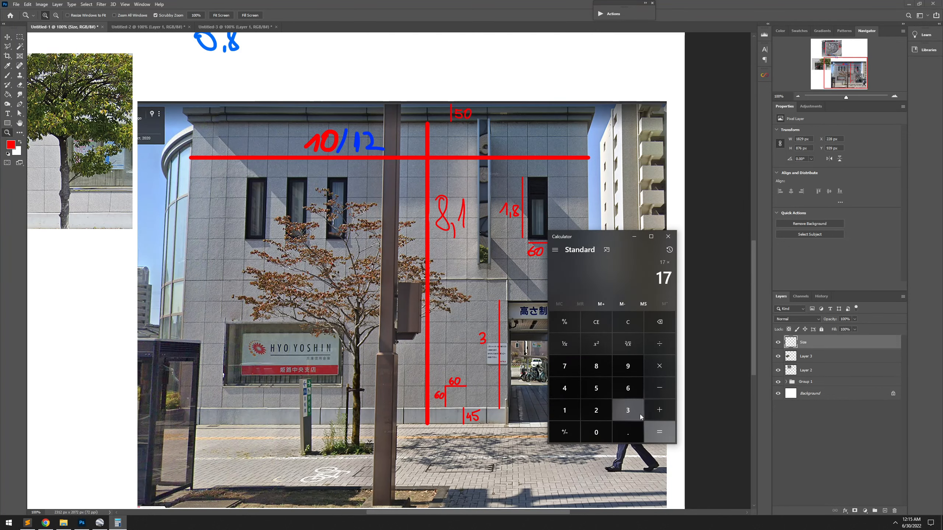
Step: Paint over the 11 label below the roof plan's short edge in red and write 10,2 above the line
key("alt+Tab")
scroll(557, 320, "down", 3)
scroll(382, 185, "up", 3)
key("e")
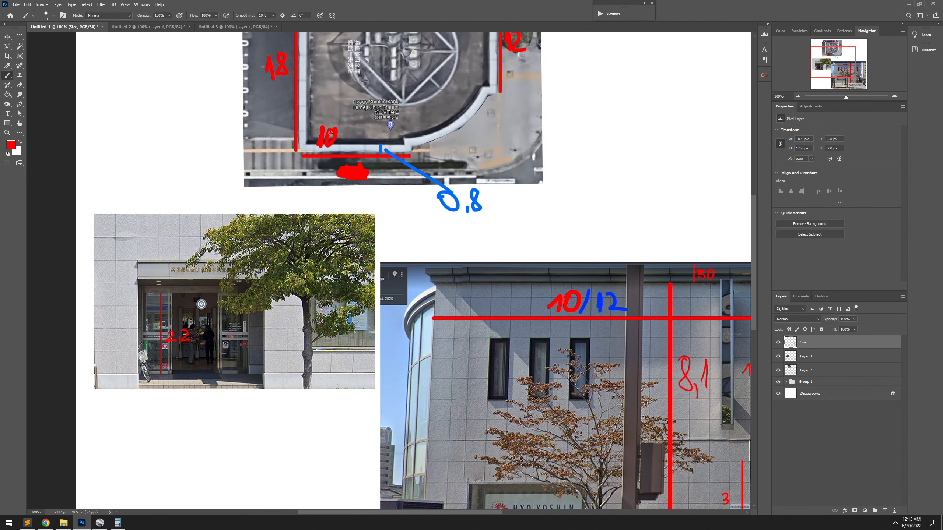
left_click_drag(341, 143, 339, 149)
left_click_drag(347, 132, 363, 145)
left_click_drag(362, 149, 359, 250)
Step: Examine the bank's street facade in Street View from several positions and switch to the October 2020 imagery
key("alt+Tab")
left_click_drag(548, 384, 228, 400)
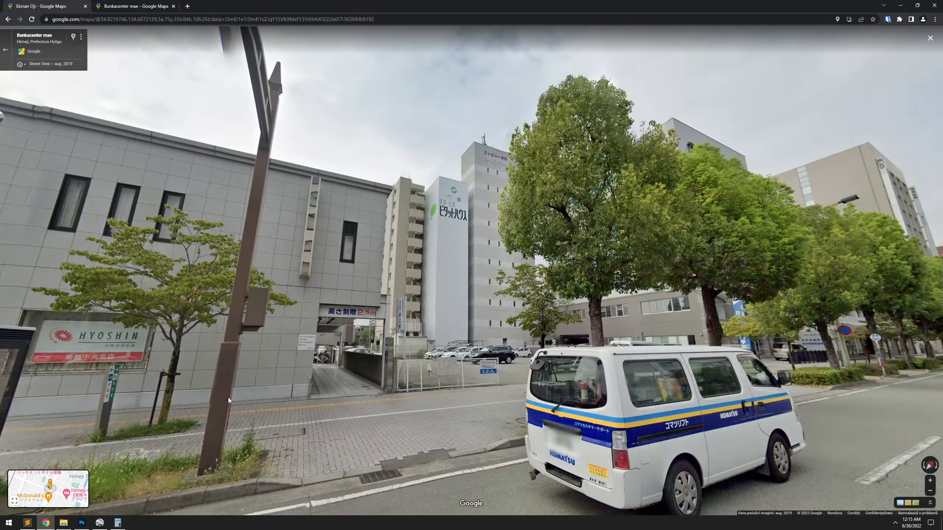
left_click(530, 398)
scroll(415, 295, "up", 5)
scroll(415, 295, "down", 5)
left_click(473, 361)
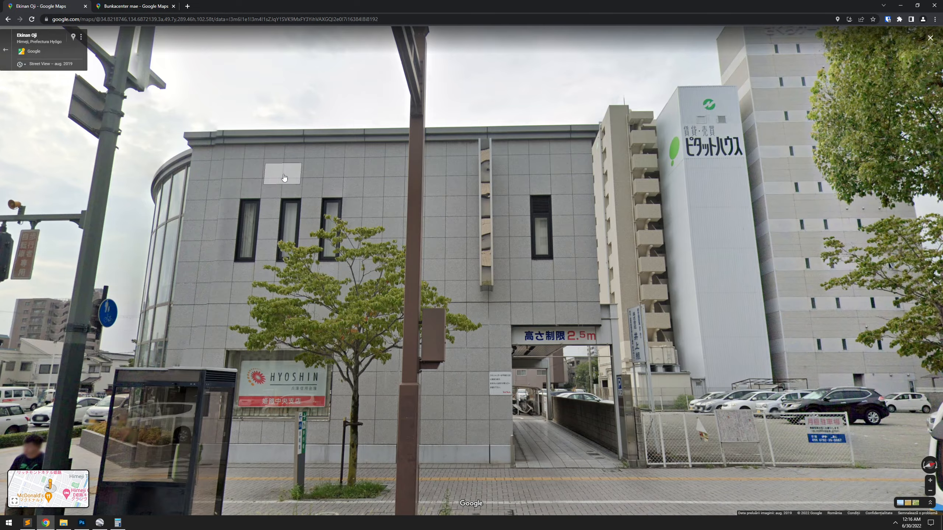
scroll(291, 206, "down", 4)
left_click(208, 472)
scroll(431, 237, "up", 5)
scroll(432, 237, "down", 5)
left_click(390, 472)
left_click(22, 64)
left_click(108, 143)
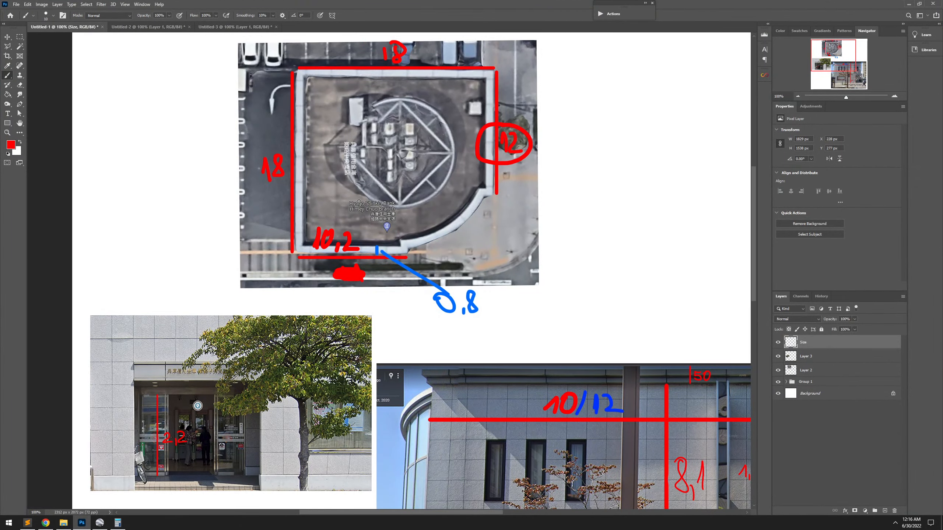
Step: Save the annotated reference sheet in Photoshop and close the Untitled-2 entrance document without saving it
key("ctrl+0")
key("ctrl+s")
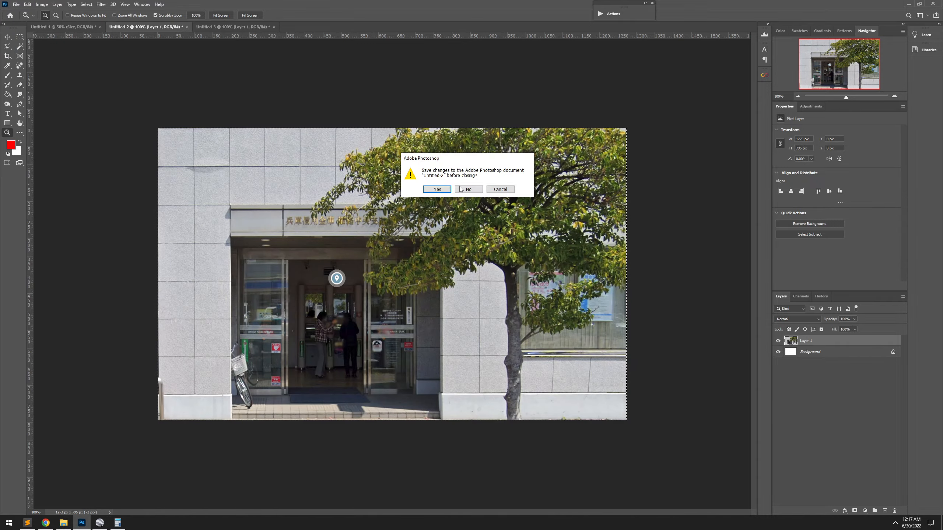
left_click(469, 189)
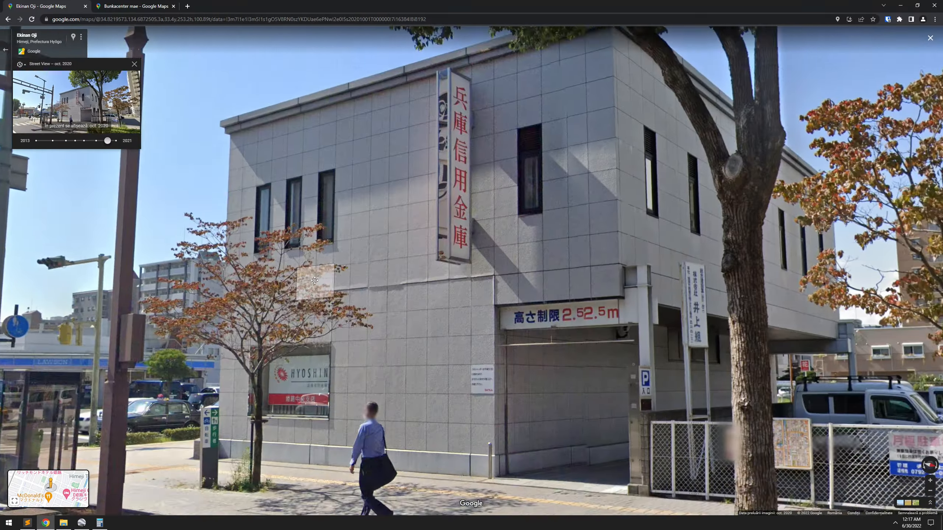
Step: Compare the bank's street facade in the October 2020 and April 2021 Street View imagery and examine its rounded corner
scroll(315, 281, "down", 3)
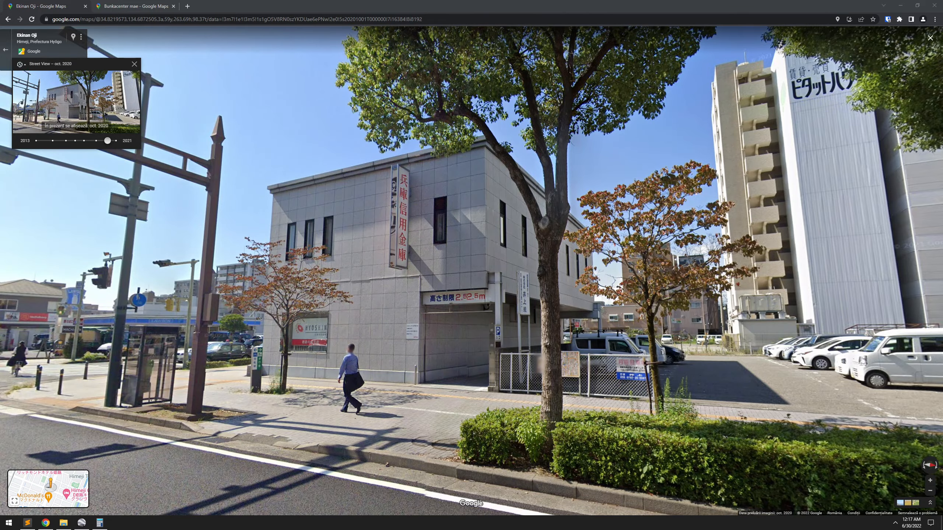
left_click(336, 439)
left_click(371, 428)
left_click(359, 288)
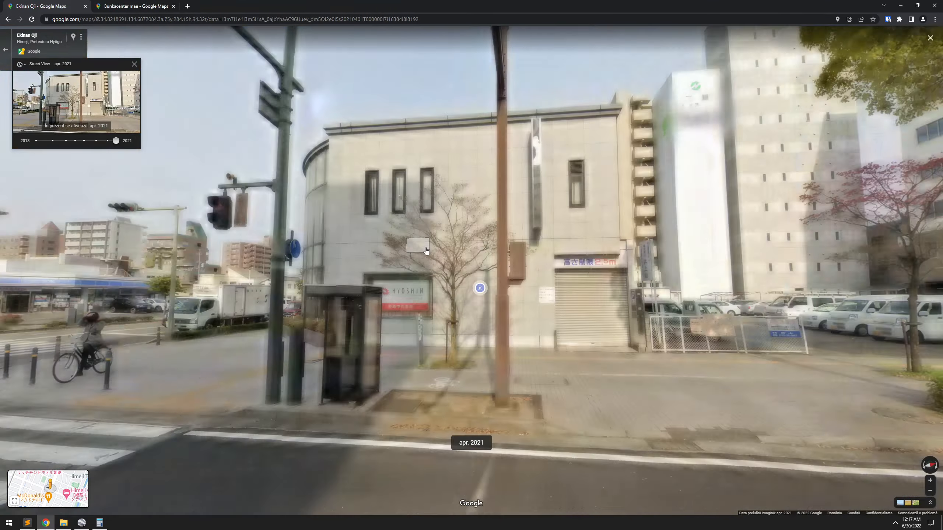
scroll(360, 288, "up", 4)
scroll(359, 288, "down", 4)
left_click(626, 389)
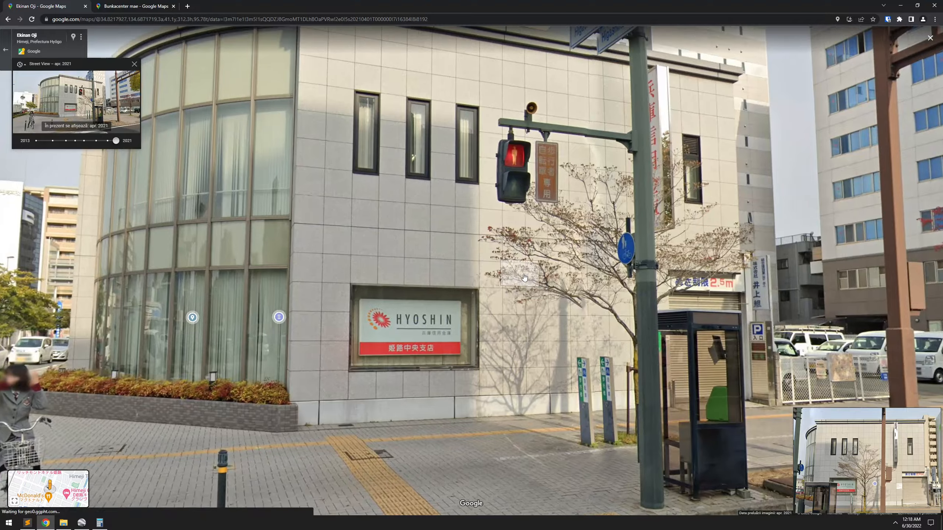
Step: Capture reference screenshots of the bank's curved corner and street facade in the April 2021 imagery while advancing along Ekinan Oji
key("ctrl+Print")
left_click_drag(123, 32, 218, 102)
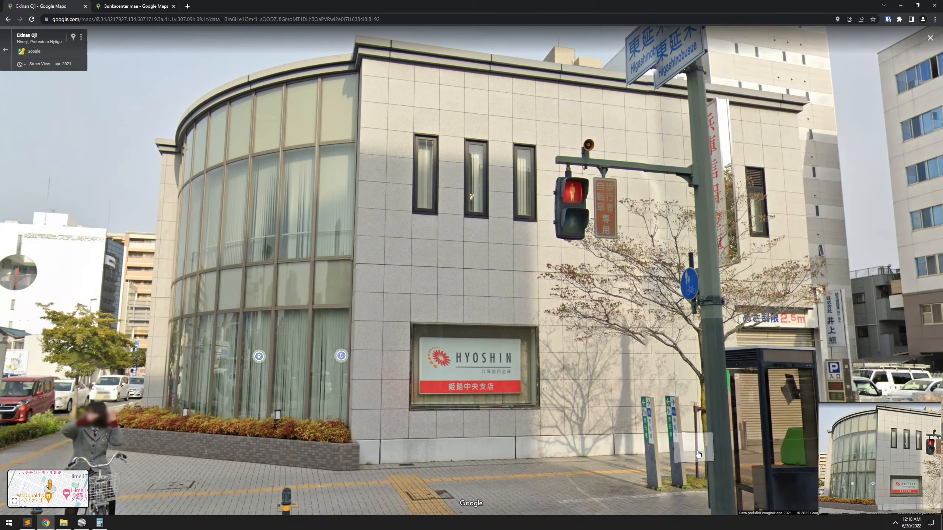
left_click(698, 454)
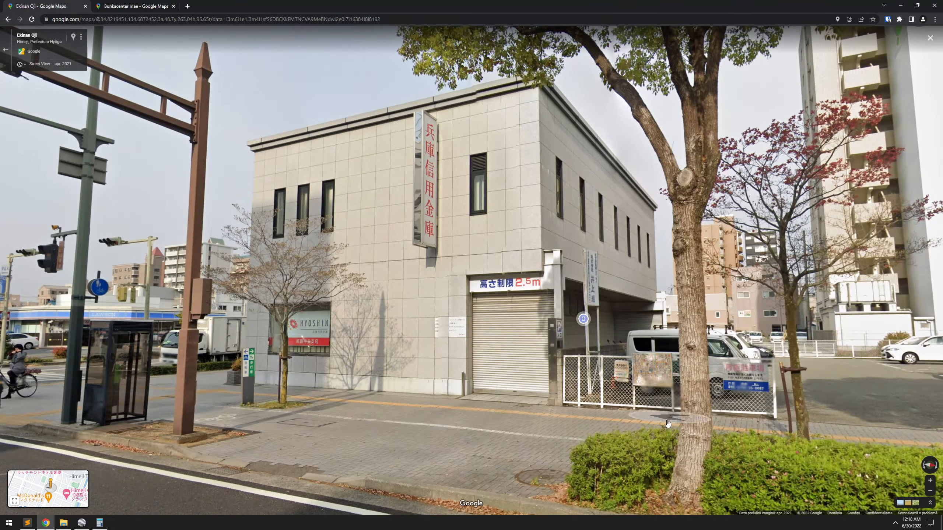
left_click(668, 423)
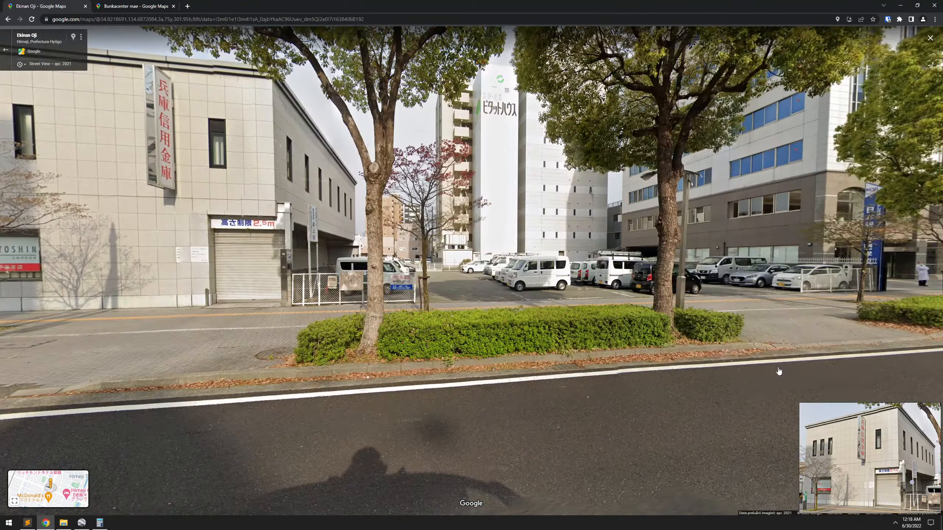
Step: Examine the bank's facade and rounded corner in the August 2017 Street View imagery from several positions along the street
left_click(21, 64)
left_click(76, 102)
left_click(76, 102)
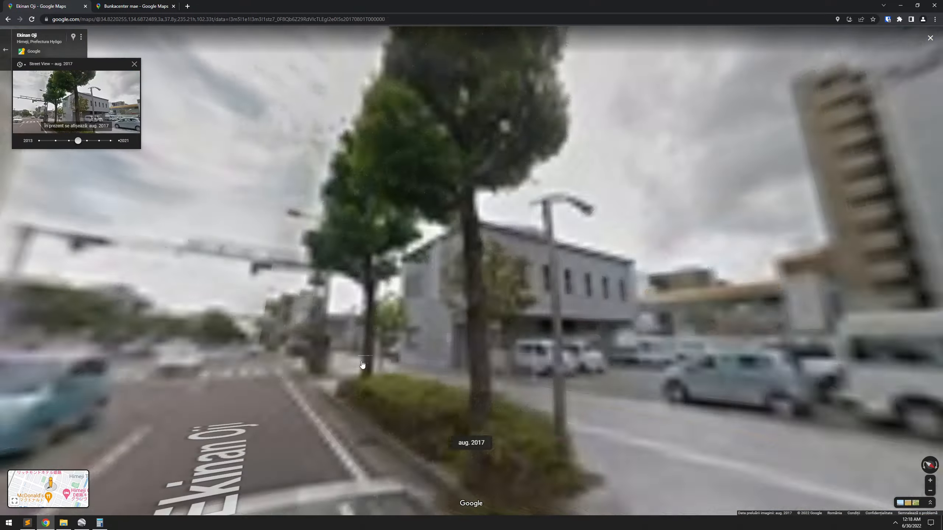
scroll(315, 305, "up", 3)
left_click(313, 132)
scroll(285, 297, "down", 3)
left_click(237, 343)
left_click(245, 371)
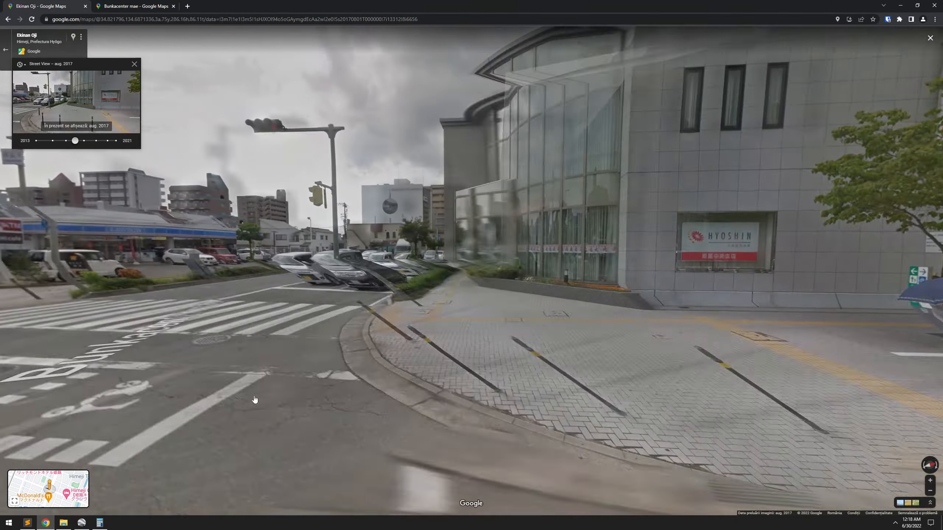
left_click(256, 400)
Step: Capture a close-up of the HYOSHIN sign window on the street facade in the April 2021 imagery
left_click_drag(631, 237, 282, 227)
scroll(557, 275, "up", 3)
scroll(649, 278, "down", 3)
scroll(288, 328, "up", 3)
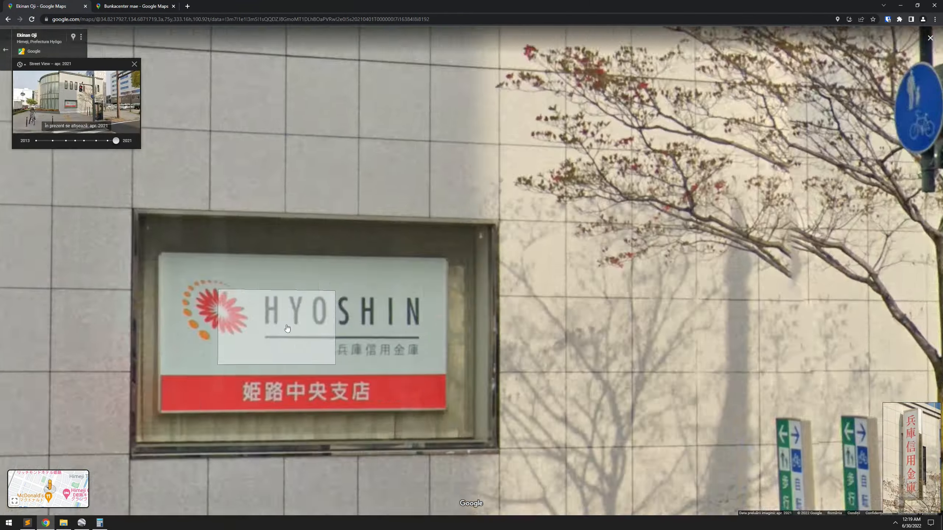
left_click_drag(289, 328, 446, 286)
key("ctrl+Print")
left_click_drag(293, 147, 707, 432)
Step: Capture a close-up of the roller shutter with the 2.5 m height limit sign on the street facade
scroll(509, 400, "down", 3)
left_click(509, 399)
scroll(379, 290, "up", 3)
key("ctrl+Print")
left_click_drag(295, 147, 695, 421)
Step: Capture more April 2021 views of the bank while moving around the corner from Ekinan Oji to Bunkacenter mae
scroll(562, 409, "down", 3)
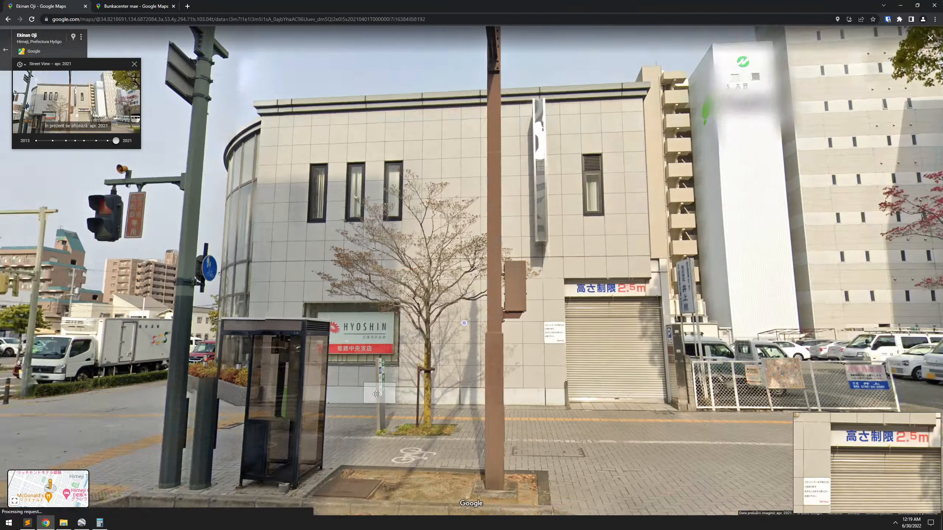
left_click(223, 439)
left_click(345, 408)
key("ctrl+Print")
left_click_drag(273, 69, 577, 334)
left_click_drag(222, 349, 438, 297)
left_click(386, 297)
left_click_drag(327, 294, 25, 391)
key("ctrl+Print")
Step: Capture a close-up of the poster window on the Bunkacenter mae facade in the April 2021 imagery
left_click(456, 463)
left_click(491, 431)
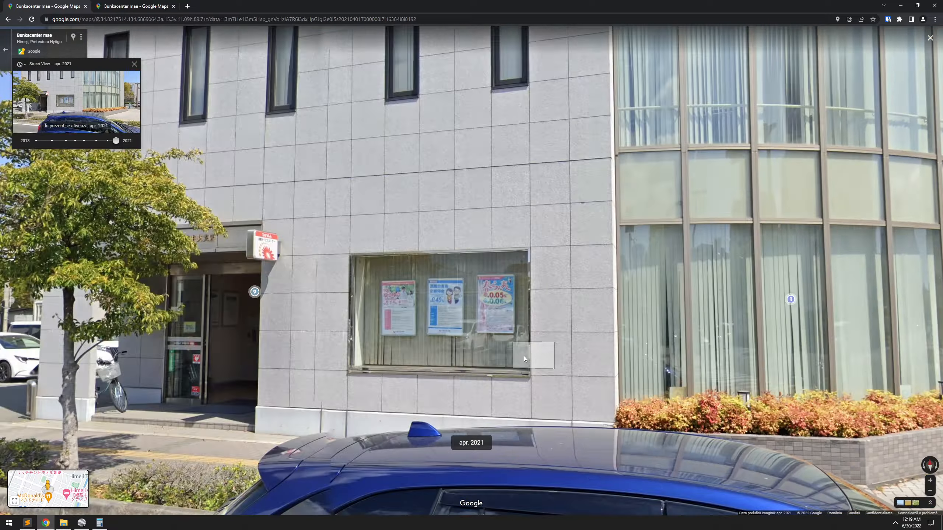
scroll(524, 355, "up", 3)
left_click(134, 64)
key("ctrl+Print")
left_click_drag(132, 77, 643, 426)
Step: Capture a close-up of the red ひょうしん lettering high on the Bunkacenter mae facade
scroll(392, 406, "down", 3)
left_click_drag(392, 223, 409, 371)
scroll(429, 327, "up", 2)
key("ctrl+Print")
left_click_drag(223, 149, 668, 346)
Step: Capture the bank's main entrance on Bunkacenter mae in both the April 2021 and October 2020 imagery
scroll(446, 334, "down", 4)
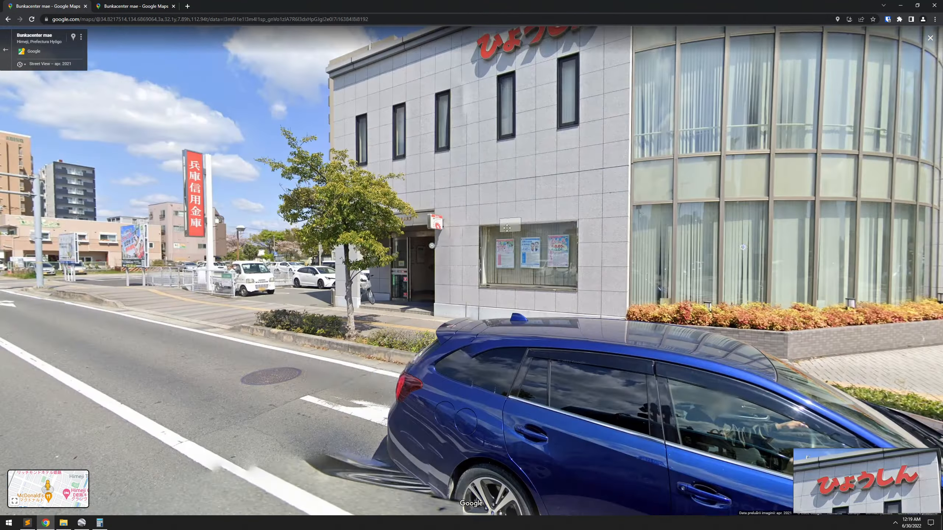
left_click(282, 364)
scroll(693, 329, "up", 2)
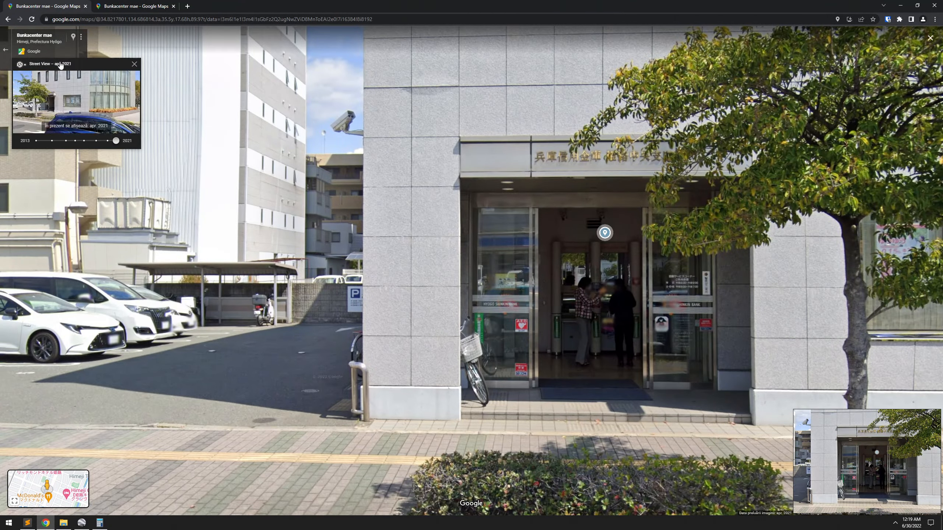
left_click(108, 140)
left_click(76, 102)
scroll(491, 246, "up", 2)
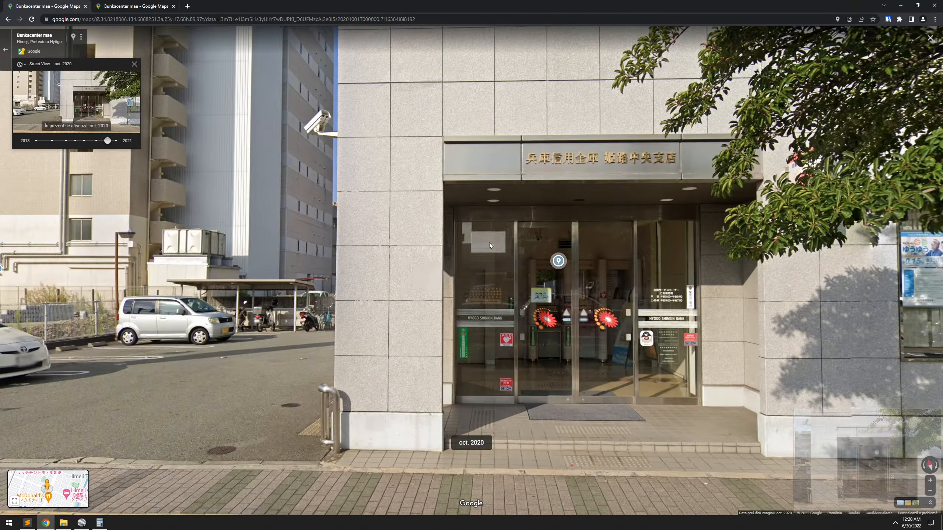
left_click_drag(816, 465, 817, 467)
Step: Capture the bank's main entrance in the August 2019 imagery
left_click(97, 141)
left_click(94, 107)
scroll(372, 278, "up", 2)
key("ctrl+Print")
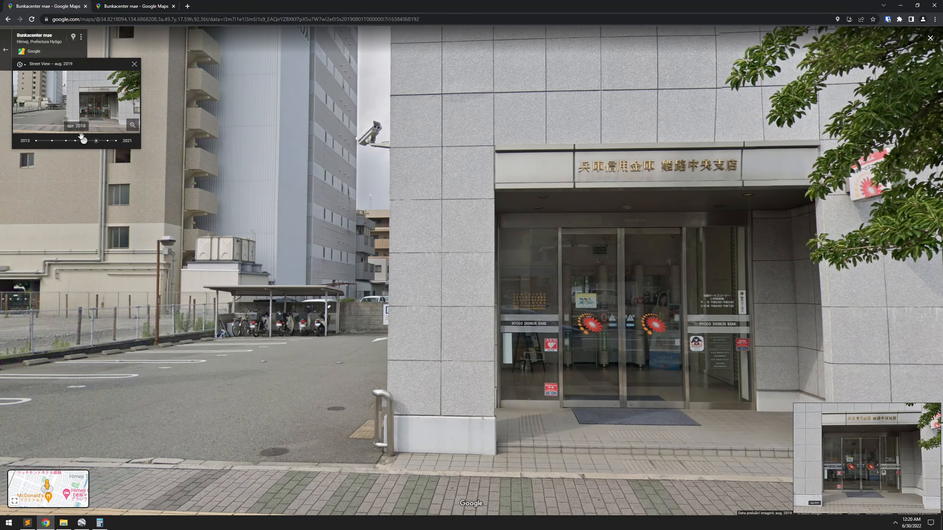
Step: Capture the bank's parking-side wall and entrance corner in the October 2020 and August 2019 imagery
left_click(108, 141)
left_click(77, 102)
scroll(401, 304, "up", 2)
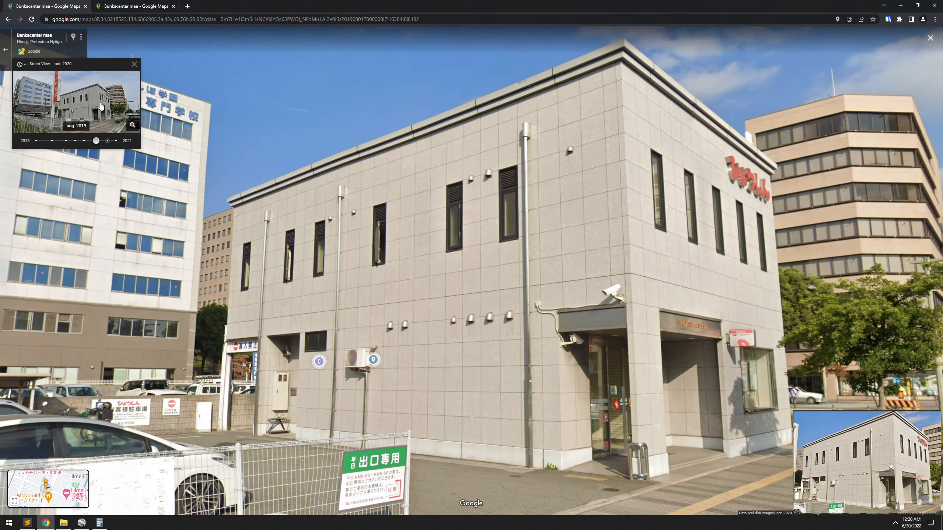
left_click(101, 106)
key("ctrl+Print")
left_click(666, 503)
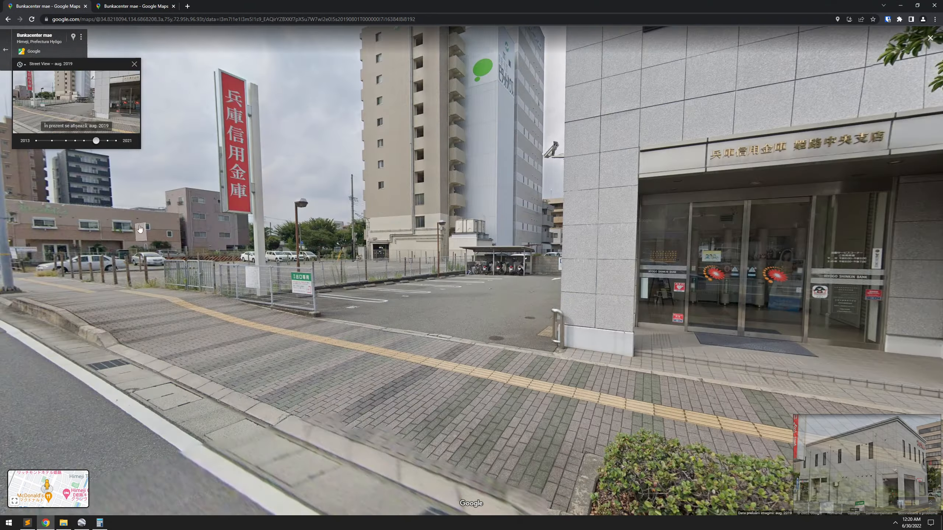
Step: Switch to the April 2021 imagery and capture the bank's parking-side wall together with the entrance facade
left_click(116, 140)
left_click(76, 102)
scroll(494, 275, "up", 2)
key("ctrl+Print")
left_click_drag(234, 46, 781, 425)
Step: Capture a close-up of the service doorway and air-conditioning unit on the parking-side wall
scroll(152, 416, "up", 4)
key("ctrl+Print")
left_click_drag(237, 156, 602, 427)
Step: Capture the shutter entrance and the adjoining car-park side of the bank from Ekinan Oji
scroll(472, 275, "down", 5)
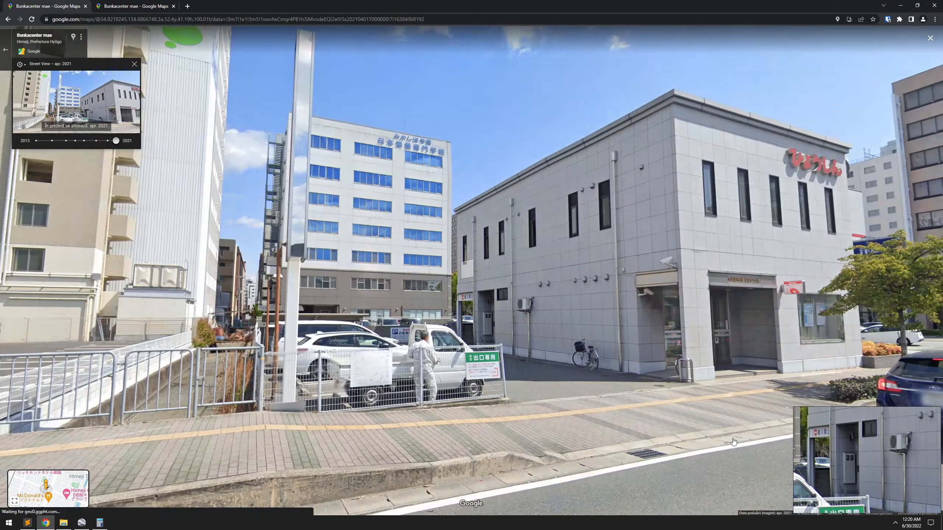
left_click(669, 464)
left_click(661, 371)
scroll(778, 362, "up", 3)
key("ctrl+Print")
left_click_drag(260, 42, 611, 500)
Step: Capture the full facade above the covered parking from further along Ekinan Oji in the April 2021 imagery
scroll(611, 371, "down", 4)
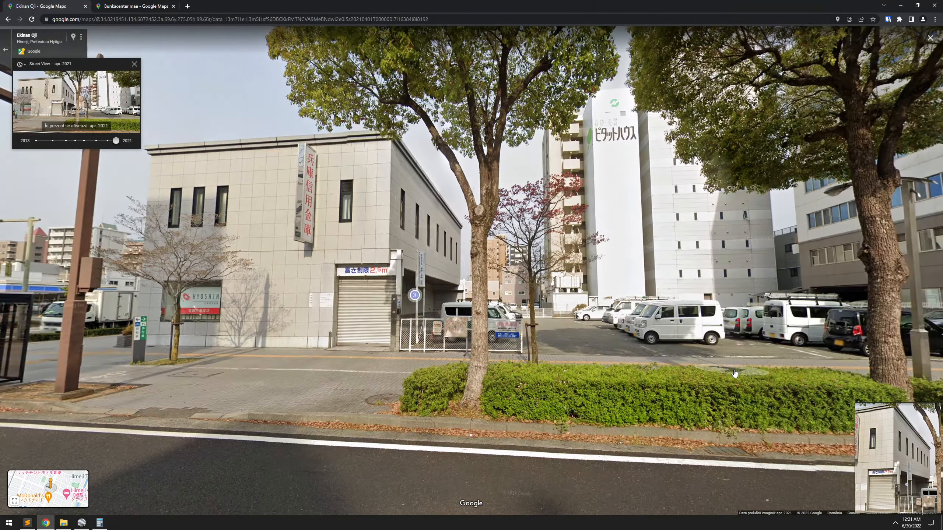
left_click(768, 367)
left_click_drag(335, 274, 627, 268)
scroll(627, 268, "up", 3)
left_click_drag(746, 495, 748, 496)
Step: Switch to the October 2020 imagery and capture the windowed facade above the covered parking
scroll(509, 278, "down", 3)
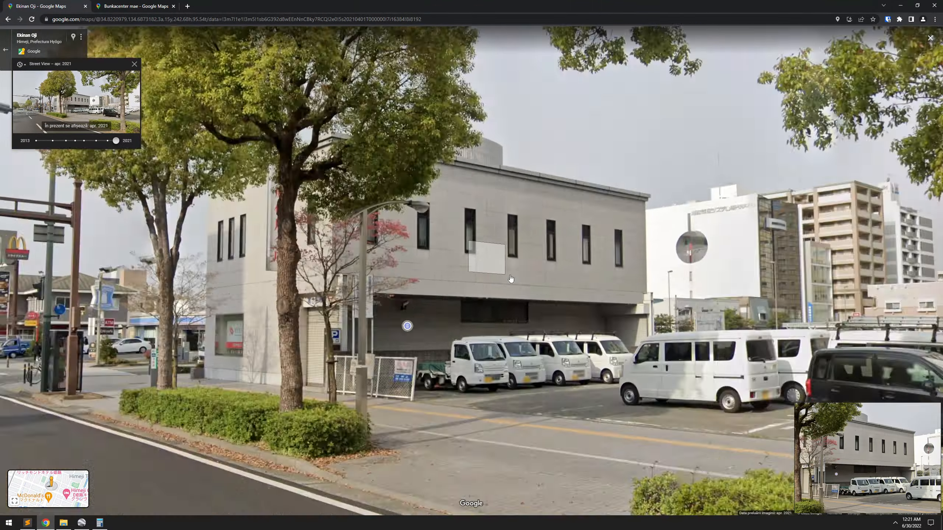
left_click_drag(780, 260, 432, 219)
scroll(431, 219, "up", 3)
scroll(431, 219, "down", 4)
left_click(107, 141)
left_click(76, 102)
left_click_drag(773, 275, 476, 272)
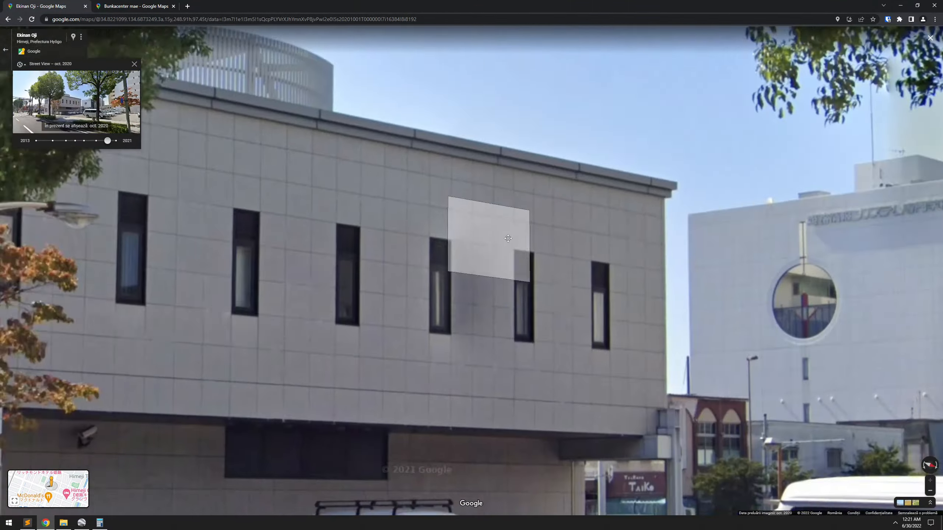
scroll(475, 272, "down", 4)
key("ctrl+Print")
left_click_drag(375, 128, 727, 373)
Step: Capture a close-up of the dark recessed panel above the vehicles in the covered parking area
scroll(615, 312, "up", 4)
key("ctrl+Print")
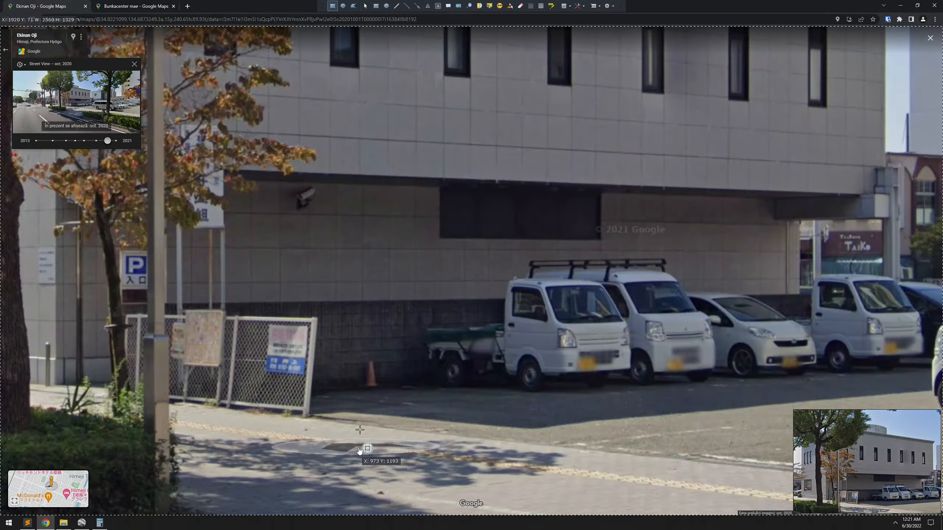
scroll(311, 309, "down", 5)
Step: Return to the April 2021 imagery, move to the intersection and capture the bank's curved glass corner
left_click(97, 141)
left_click(76, 102)
left_click(116, 140)
left_click(76, 102)
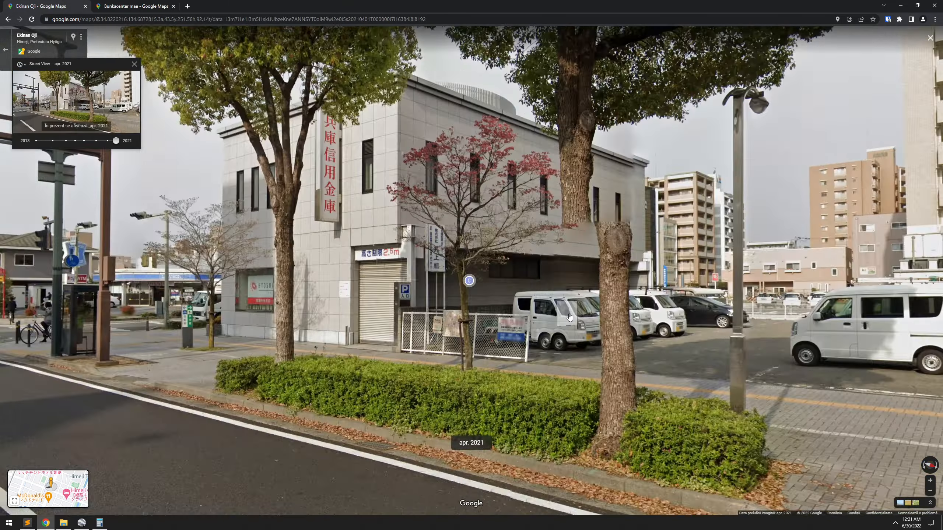
left_click(156, 419)
left_click_drag(335, 305, 534, 314)
left_click(534, 313)
left_click(210, 431)
left_click(211, 431)
scroll(684, 253, "up", 3)
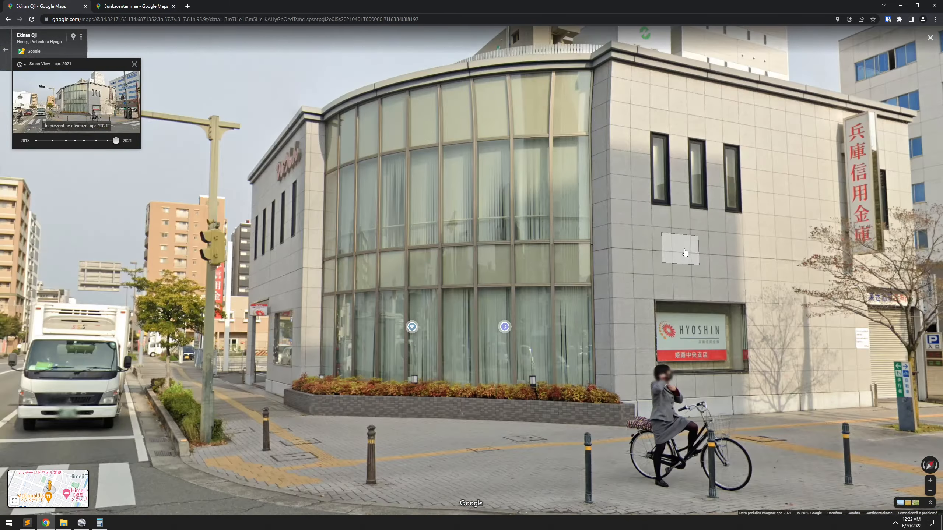
key("ctrl+Print")
left_click_drag(245, 36, 639, 415)
Step: Switch to the October 2020 imagery and capture the curved glass corner from the intersection
scroll(632, 335, "down", 4)
left_click_drag(632, 335, 190, 334)
left_click(107, 141)
left_click(77, 102)
left_click(210, 432)
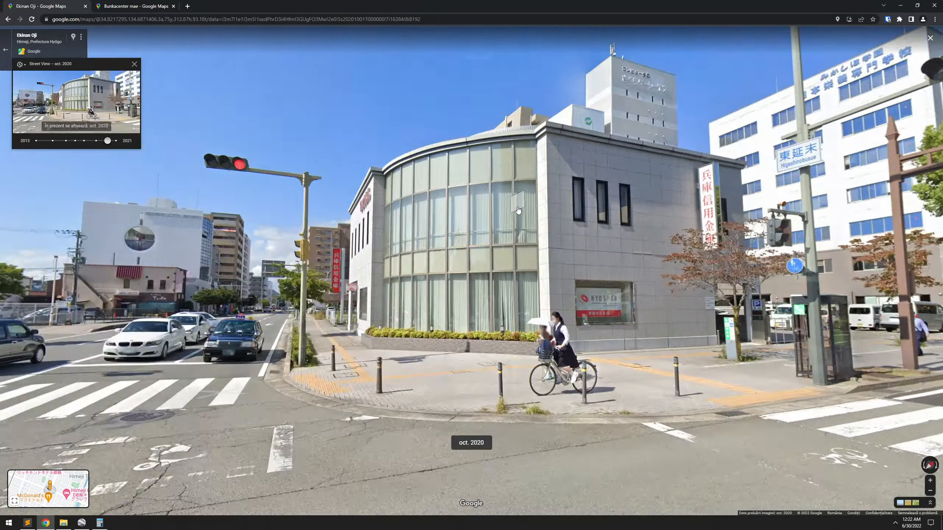
scroll(682, 193, "up", 3)
key("ctrl+Print")
left_click_drag(245, 33, 631, 411)
Step: Switch to the August 2019 imagery and capture the glass corner with the lettered facade from Bunkacenter mae
scroll(631, 371, "down", 4)
left_click(96, 141)
left_click(76, 102)
left_click(225, 338)
left_click_drag(780, 326, 538, 323)
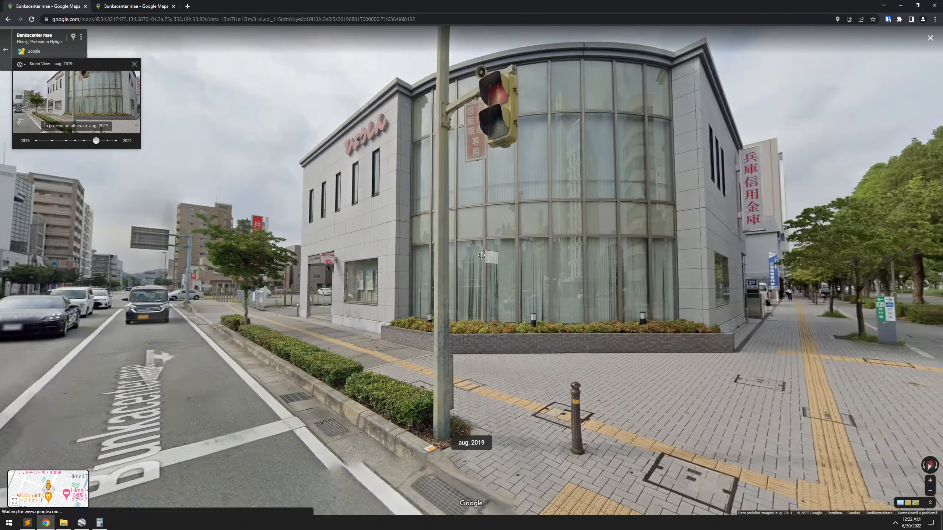
key("ctrl+Print")
left_click_drag(289, 32, 686, 360)
Step: Capture the curved glass corner head-on from the intersection in the August 2019 imagery
left_click_drag(803, 321, 223, 319)
left_click(427, 327)
left_click_drag(761, 316, 88, 313)
scroll(88, 314, "up", 3)
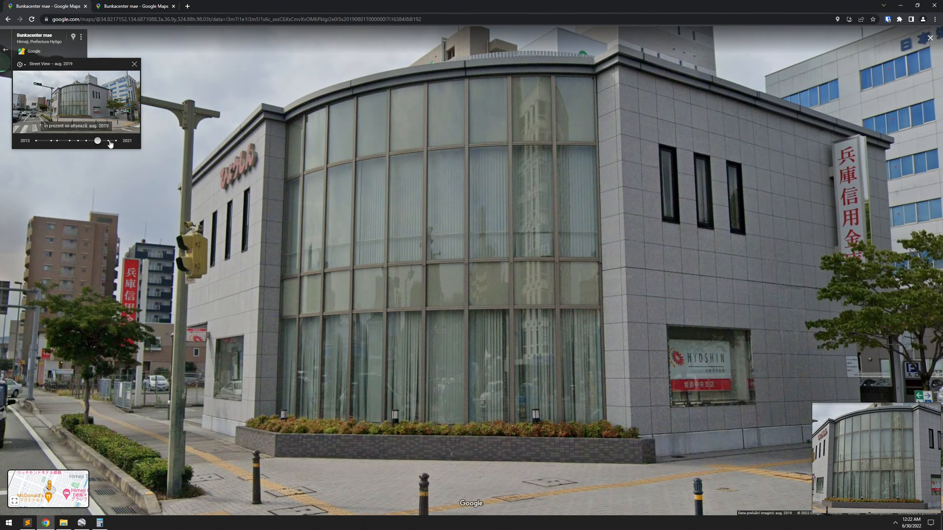
Step: Return to the October 2020 imagery and reposition Street View at the intersection facing Bunkacenter mae
left_click(109, 141)
left_click(76, 102)
left_click_drag(610, 257, 364, 204)
scroll(365, 205, "down", 3)
left_click(76, 102)
left_click(277, 336)
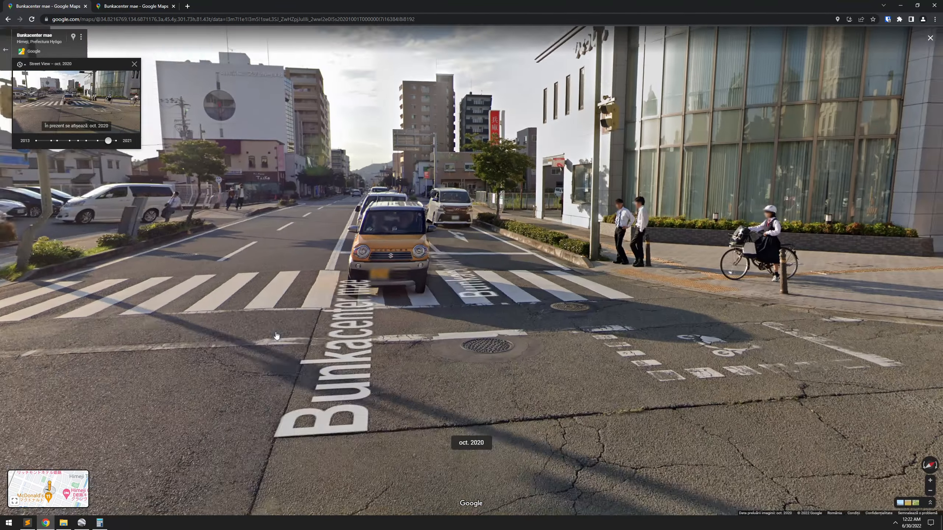
left_click(277, 336)
Step: Capture the curved glass facade and its brick planter up close in the October 2020 imagery
left_click_drag(705, 335, 316, 327)
left_click_drag(669, 335, 372, 338)
scroll(372, 338, "up", 3)
key("ctrl+Print")
left_click_drag(243, 36, 893, 457)
left_click_drag(298, 428, 616, 511)
scroll(616, 510, "down", 3)
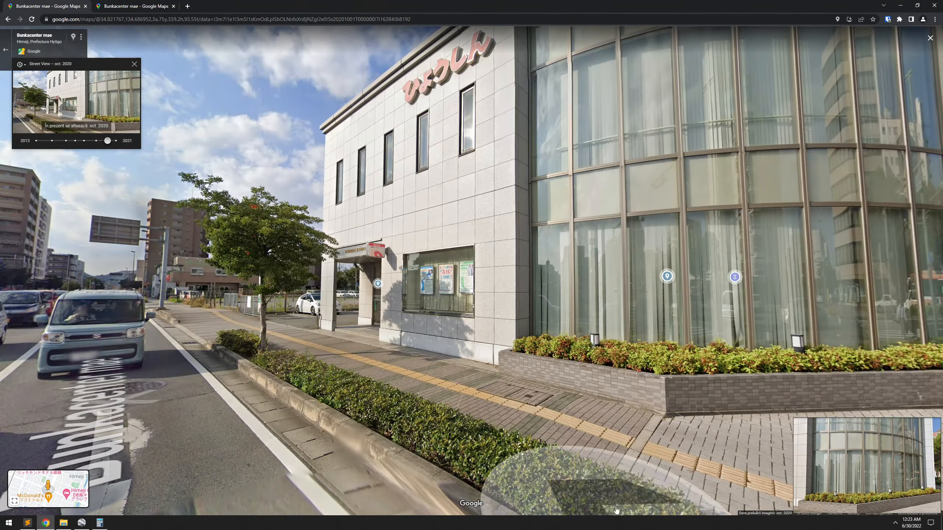
Step: Put the captured screenshots into the Hyogo Shinkin Bank Reference folder and load all its images into a packed PureRef board
left_click(63, 523)
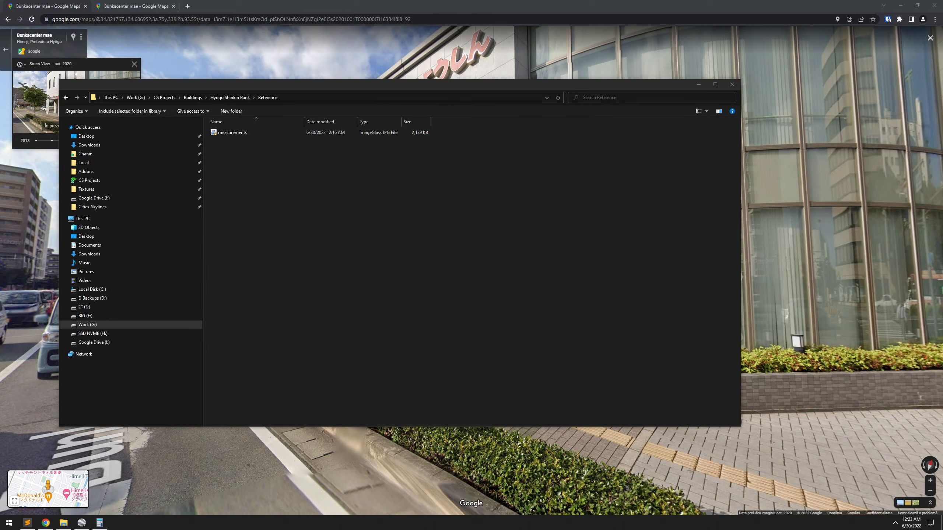
key("ctrl+v")
left_click_drag(290, 366, 223, 133)
left_click_drag(230, 141, 469, 56)
key("ctrl+p")
Step: Fit the PureRef window around the packed images and inspect the board up close
scroll(491, 251, "up", 4)
left_click(638, 330)
scroll(668, 357, "down", 2)
scroll(247, 139, "down", 2)
left_click_drag(246, 139, 305, 162)
left_click_drag(242, 93, 311, 110)
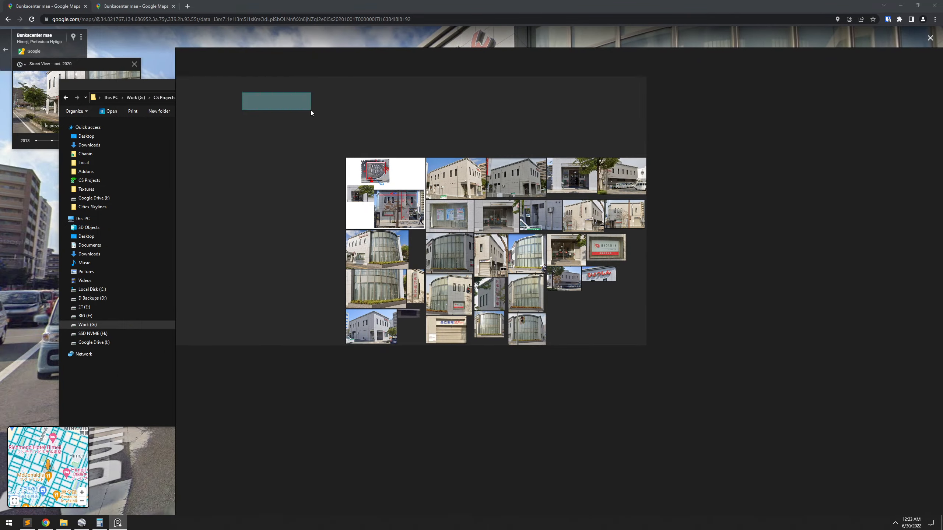
left_click_drag(592, 287, 510, 252)
left_click(539, 316)
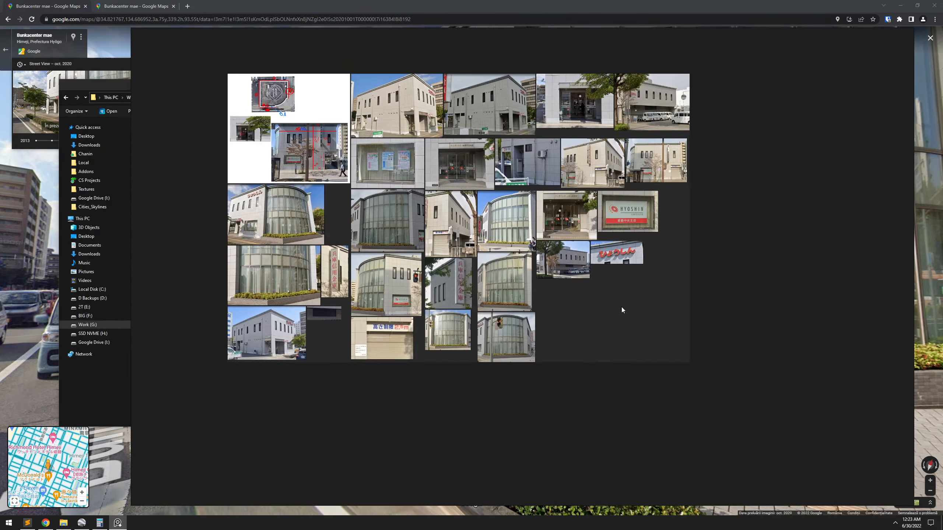
scroll(601, 333, "up", 6)
scroll(492, 390, "down", 7)
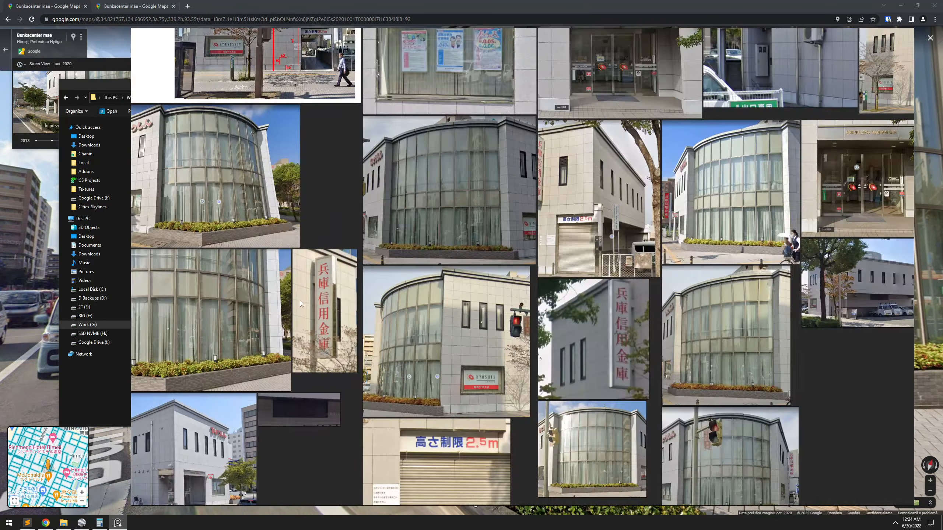
Step: Save the PureRef scene as REFERENCE in the Hyogo Shinkin Bank Reference folder and close PureRef
right_click(167, 106)
mouse_move(182, 224)
left_click(237, 225)
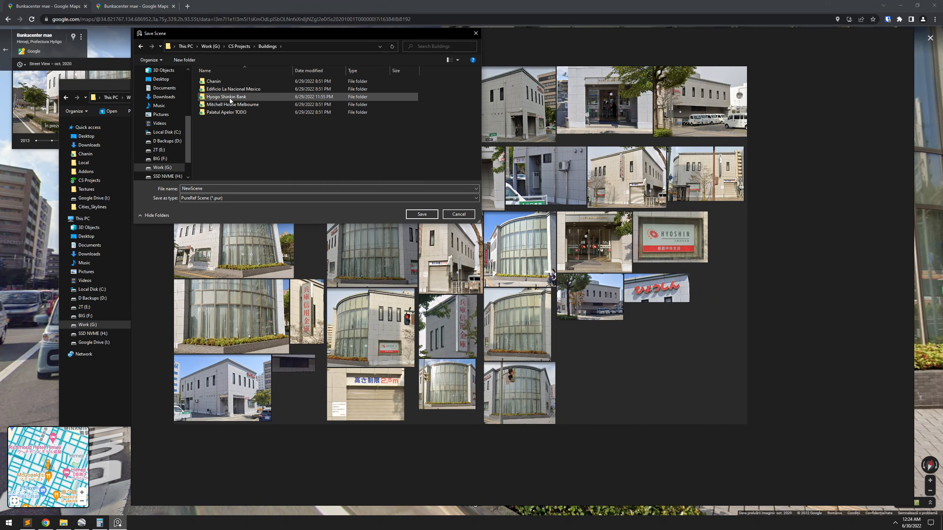
type("REFERE")
left_click(413, 214)
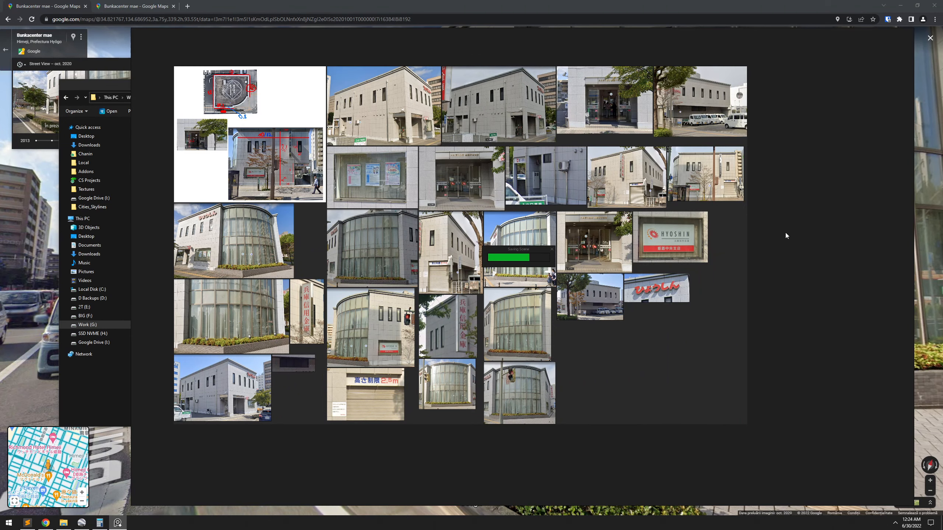
key("alt+F4")
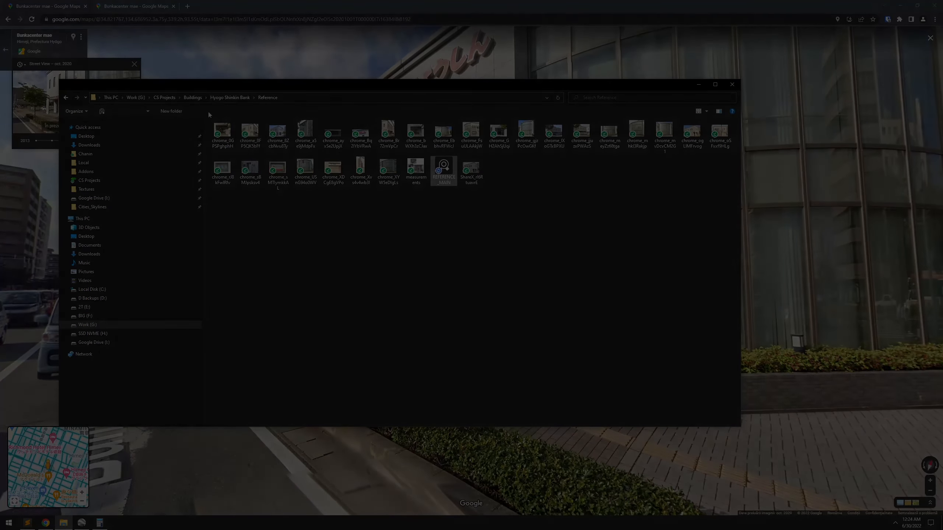